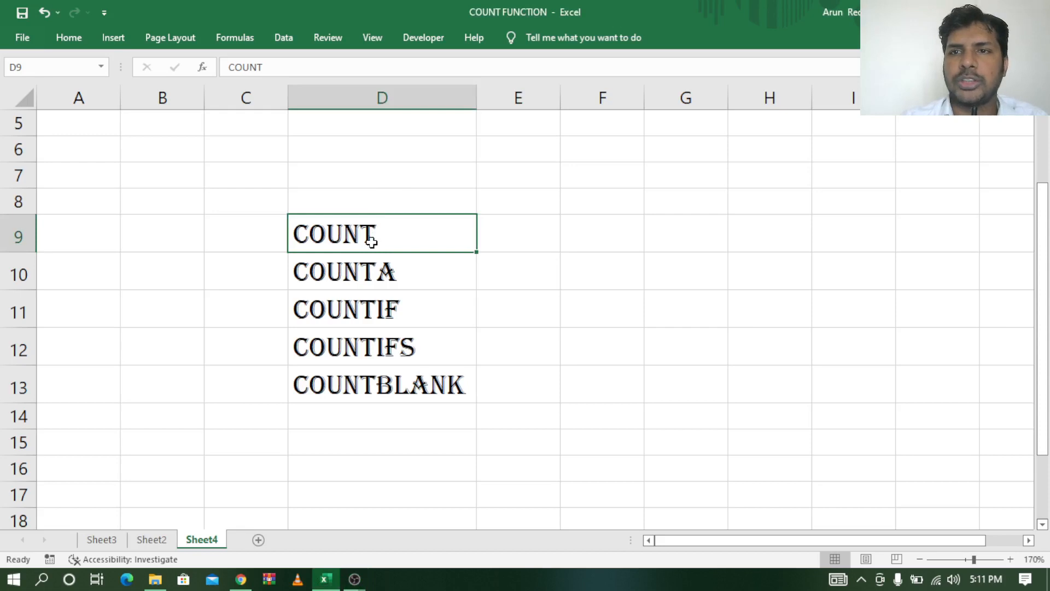
Step: Review the list of counting functions in D9:D13 on Sheet4, from COUNT through COUNTBLANK
click(402, 276)
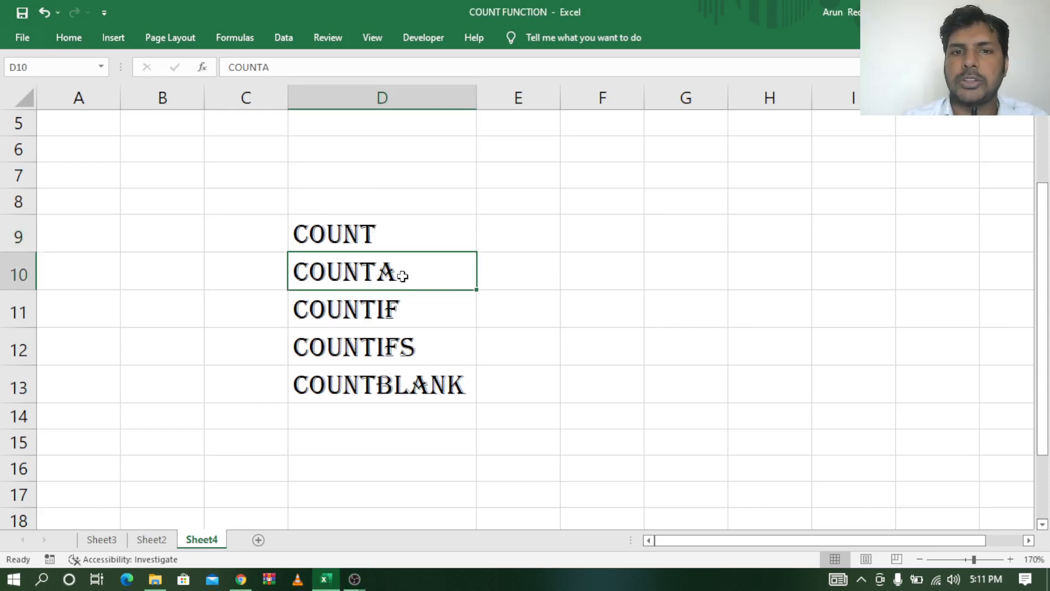
click(388, 312)
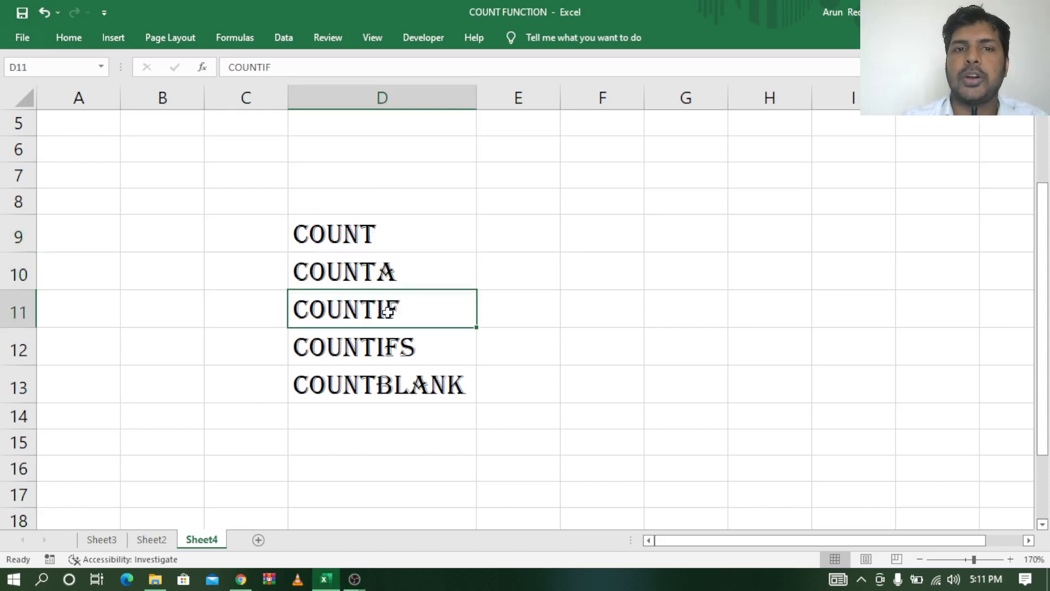
click(395, 357)
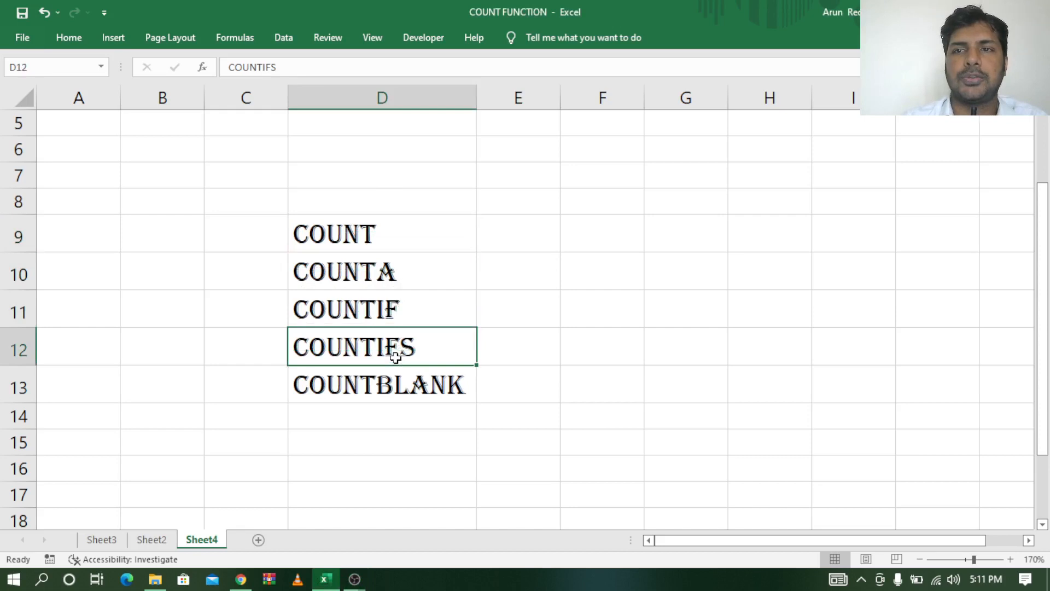
click(398, 390)
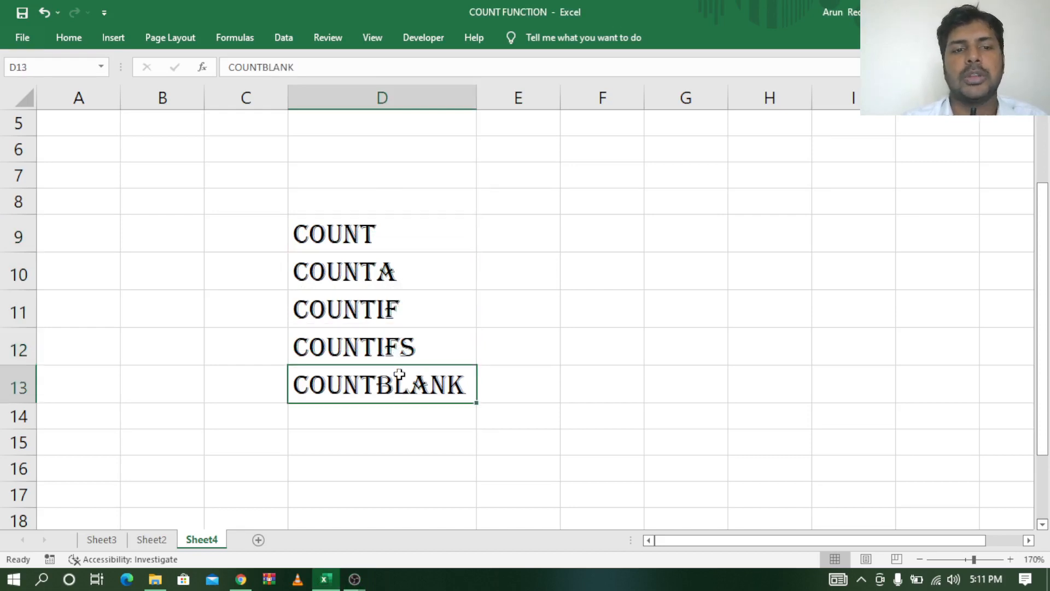
click(239, 583)
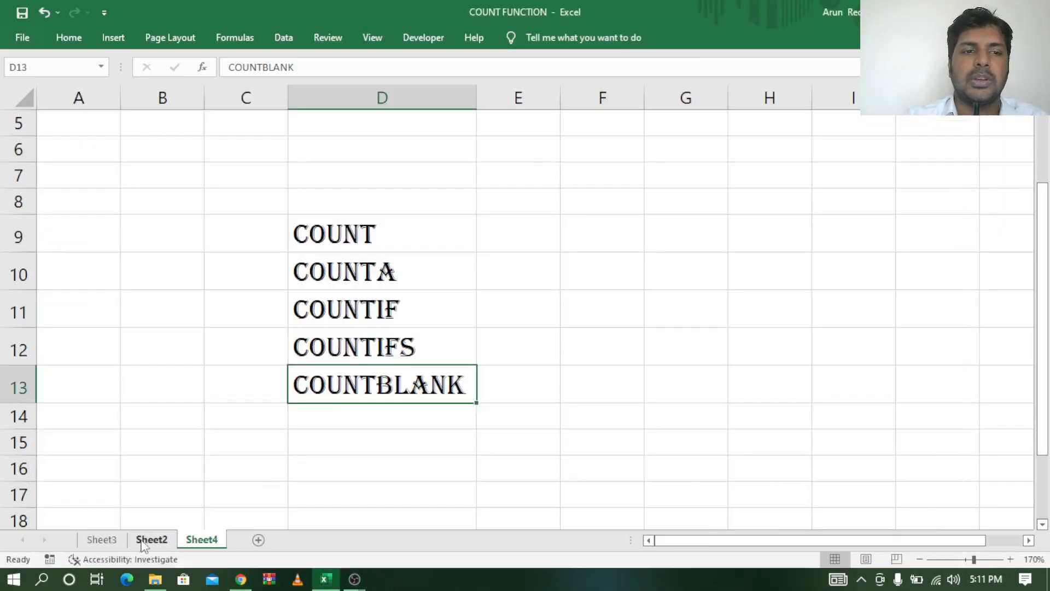
Step: Open Sheet2 and examine the student marks table, including the name, Maths, Science and Social columns and the AB entry
click(151, 539)
click(454, 296)
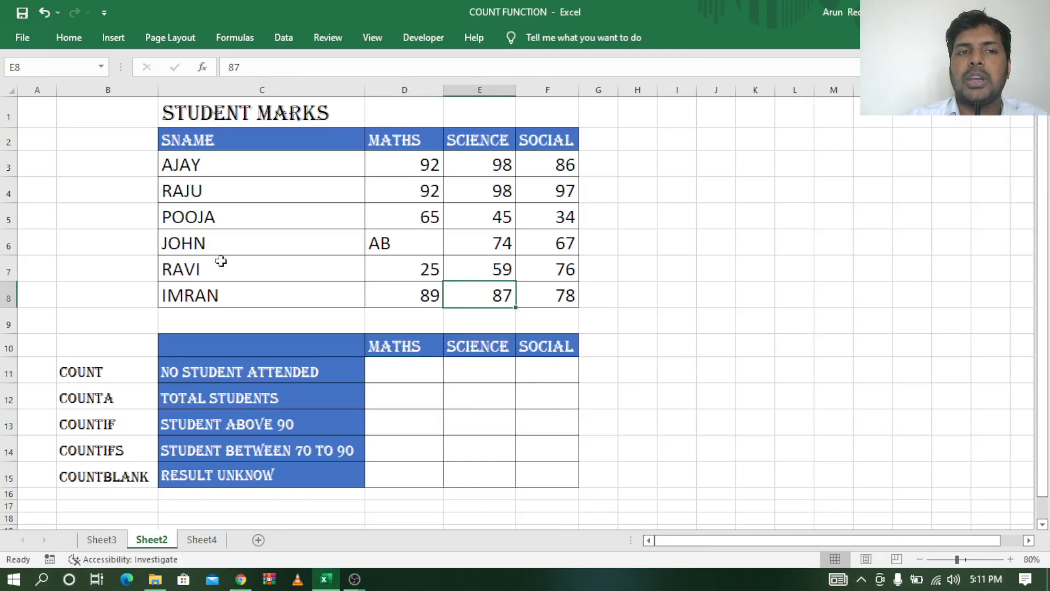
drag(253, 140, 529, 303)
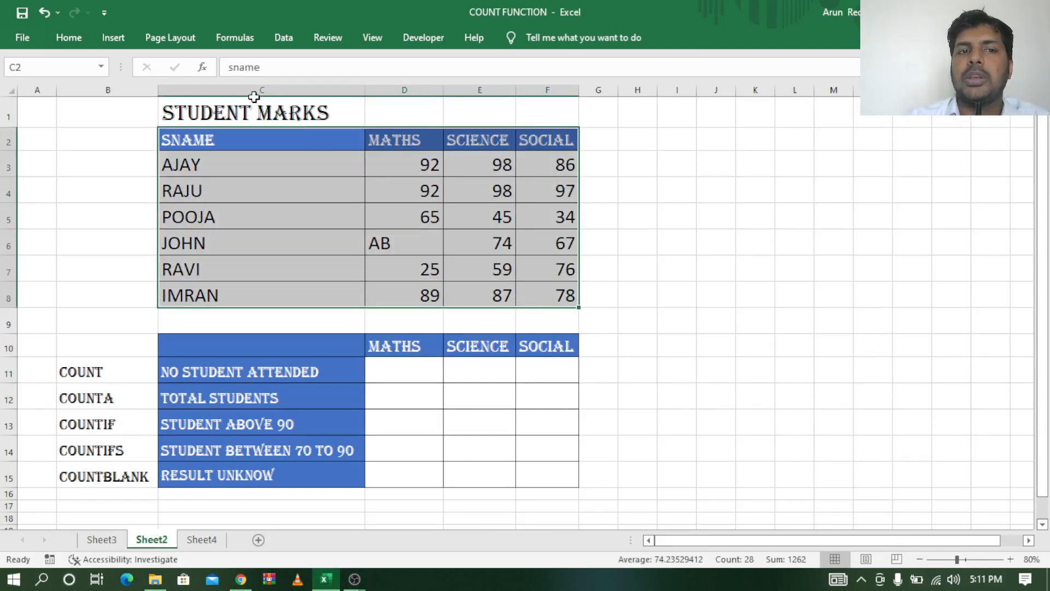
click(253, 90)
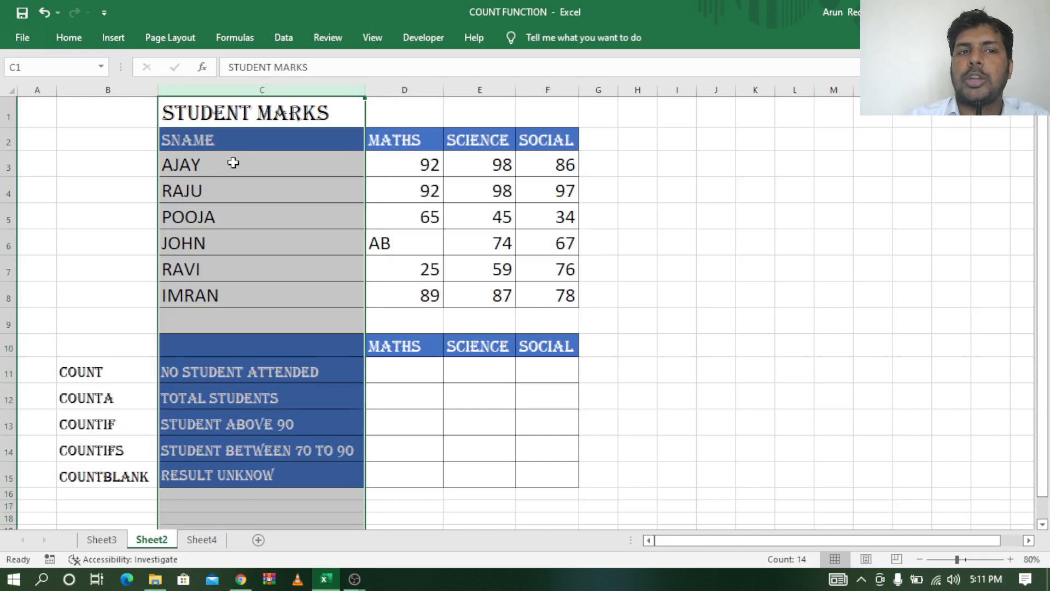
click(415, 89)
click(462, 90)
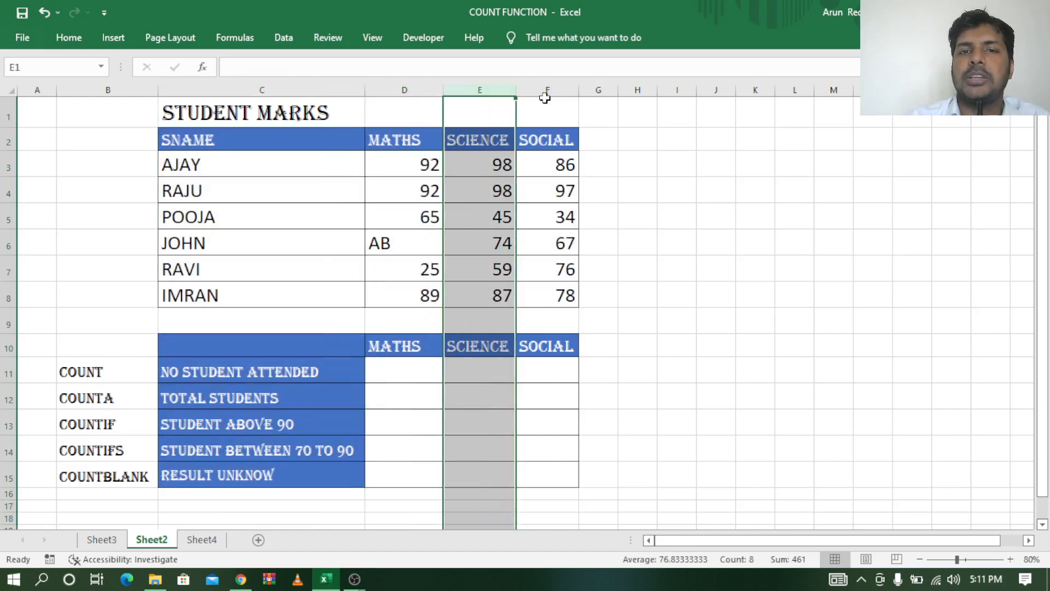
click(550, 91)
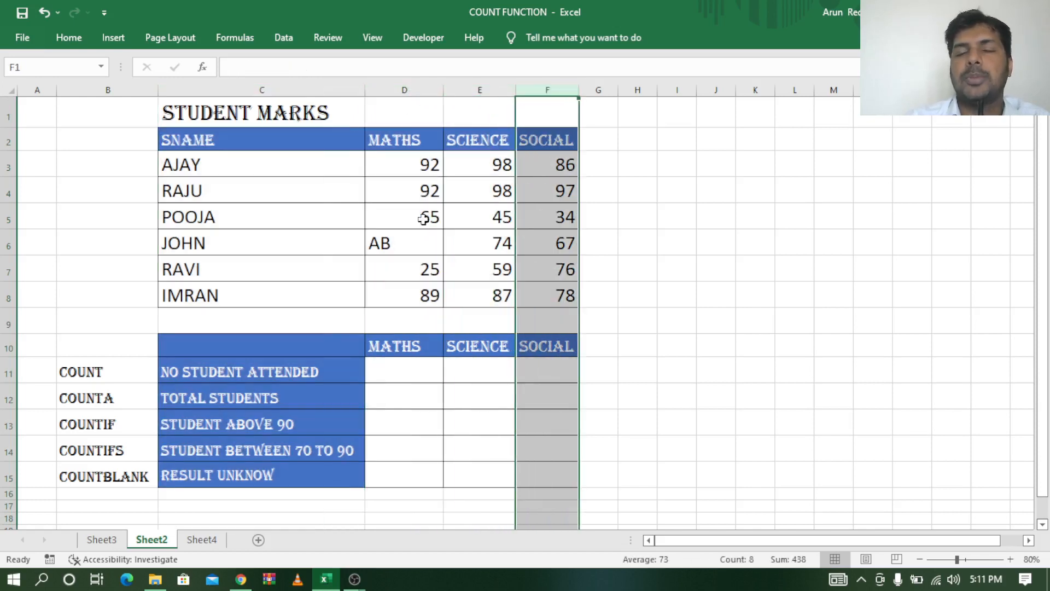
click(402, 245)
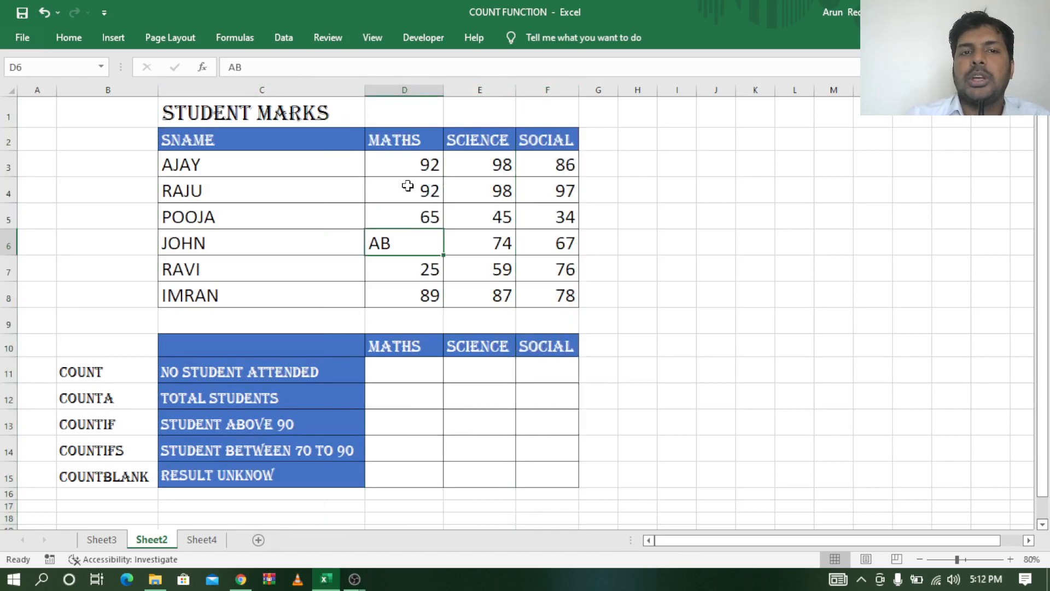
click(418, 168)
drag(418, 169, 534, 297)
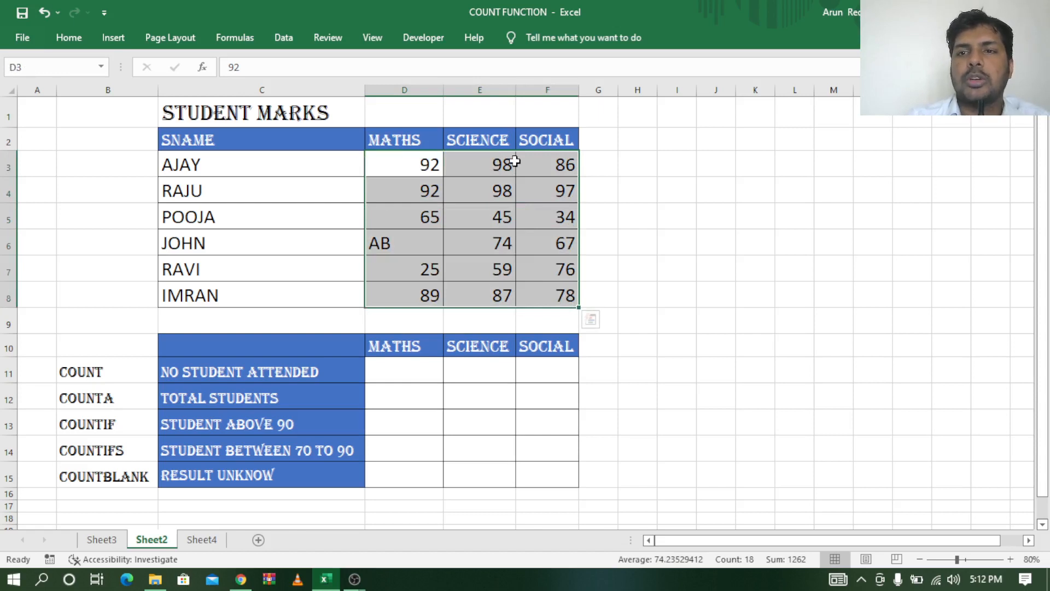
Step: Enter =COUNT(D3:D8) in D11 to count the students who attended Maths
click(82, 371)
click(264, 371)
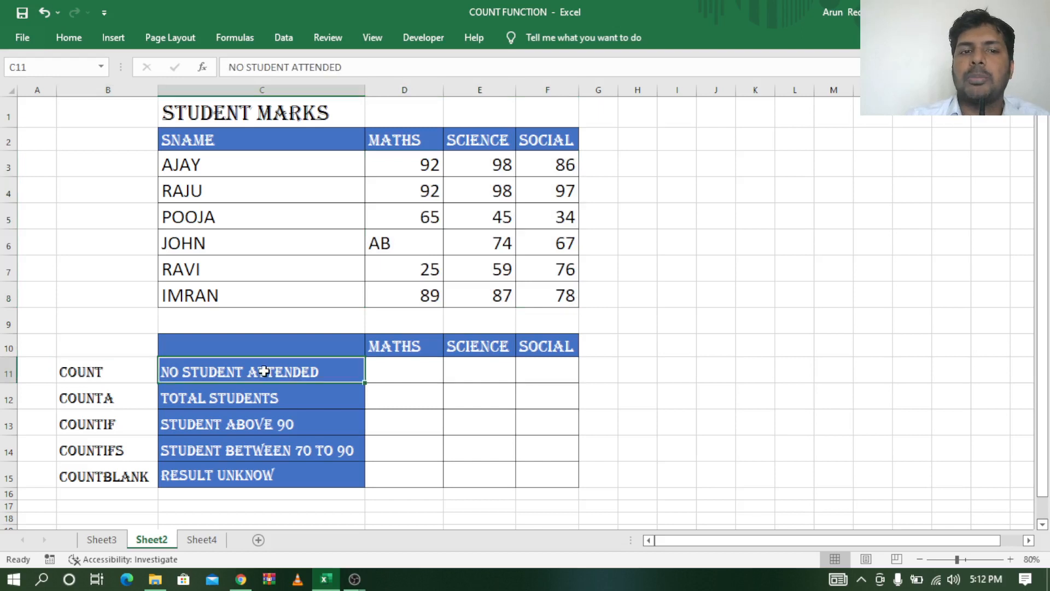
click(411, 374)
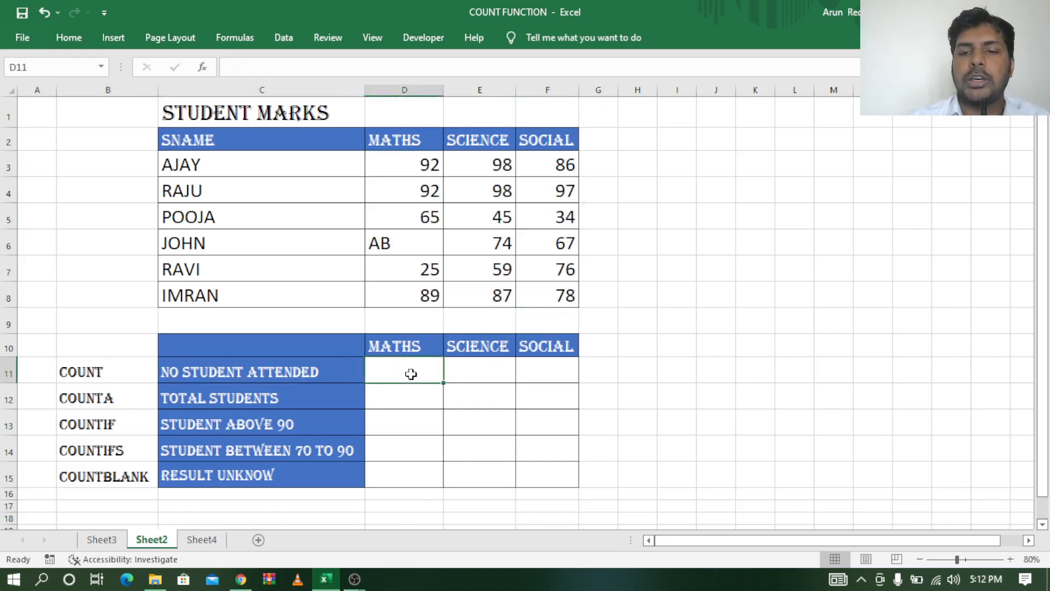
text(=count)
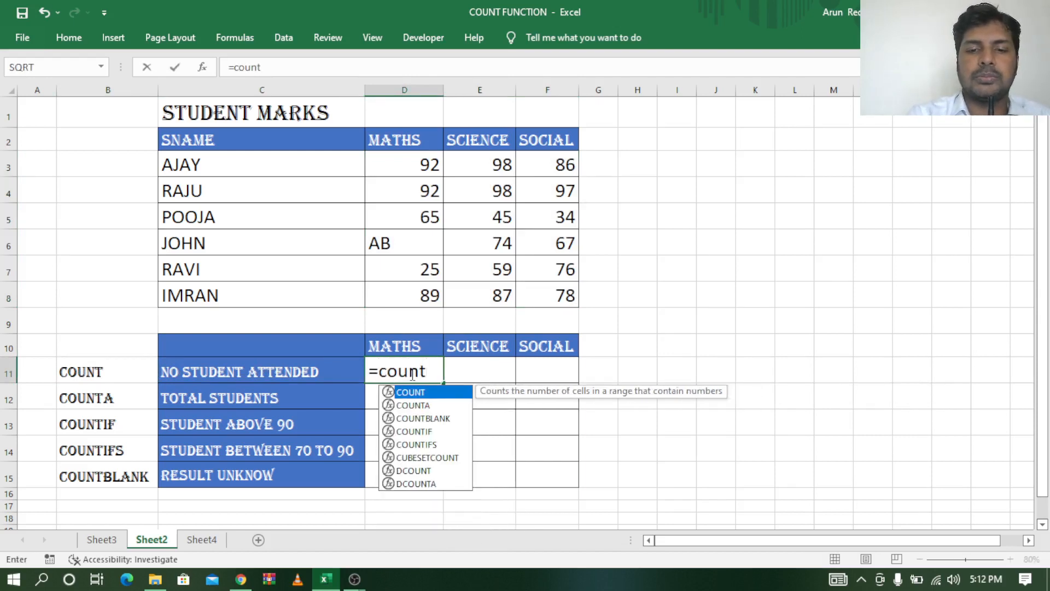
text(()
drag(429, 166, 426, 302)
text())
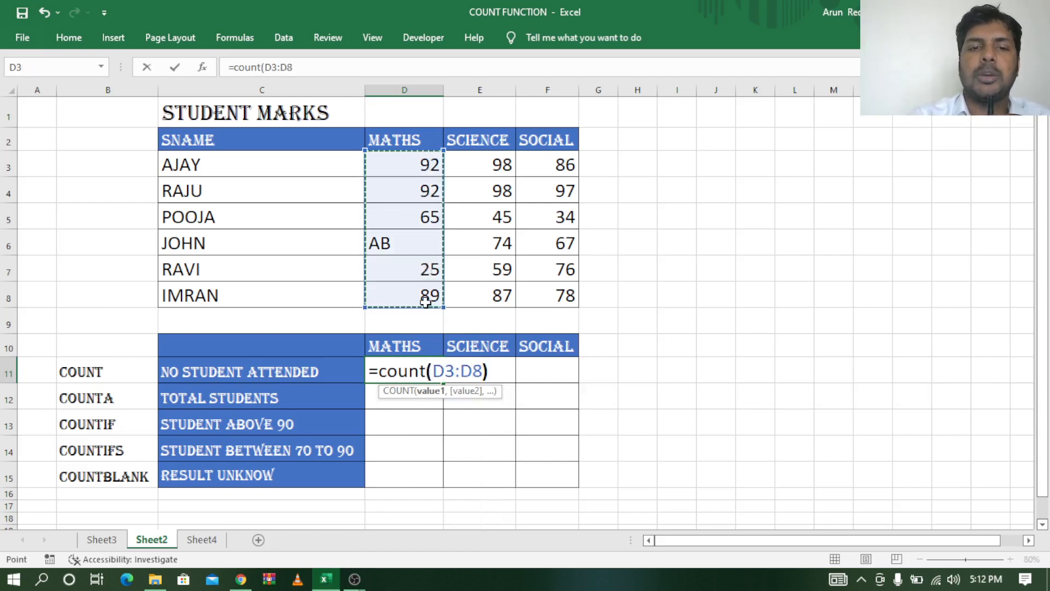
key(Return)
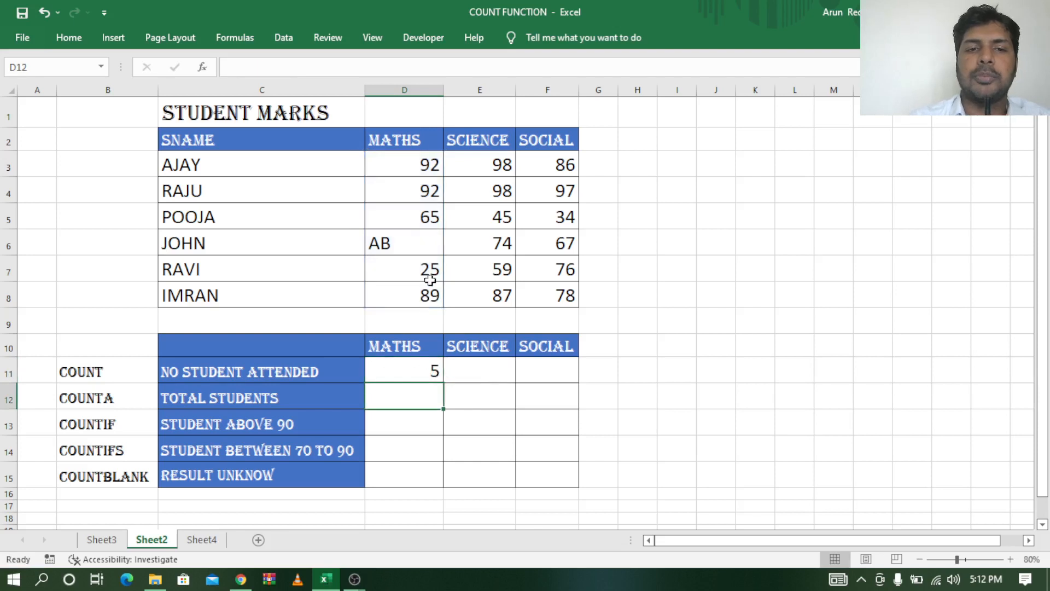
Step: Fill the attended-students COUNT formula from D11 across to E11:F11 for Science and Social, and check the copied formulas
click(420, 370)
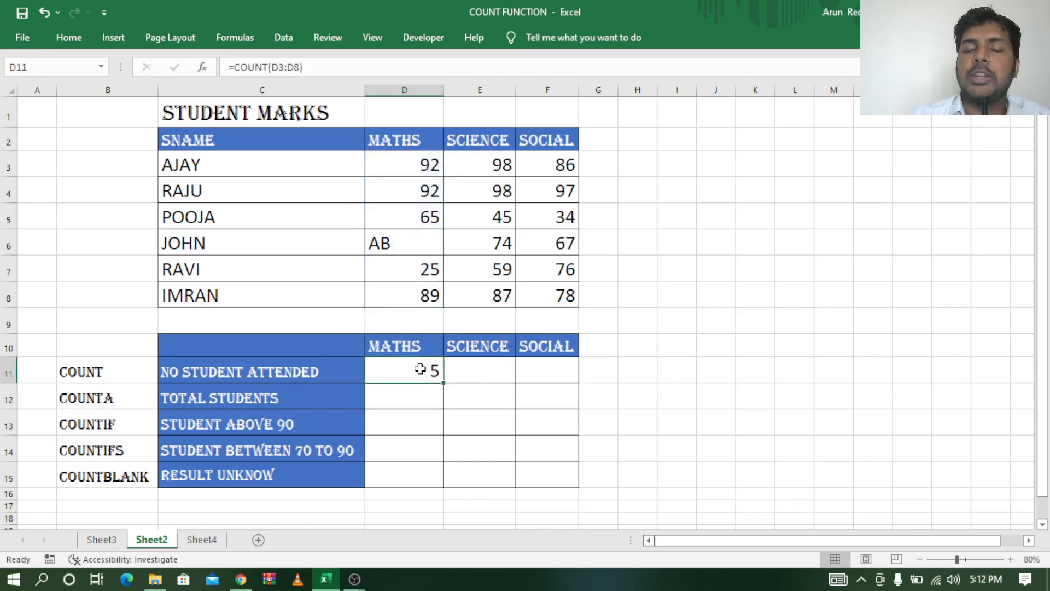
click(426, 166)
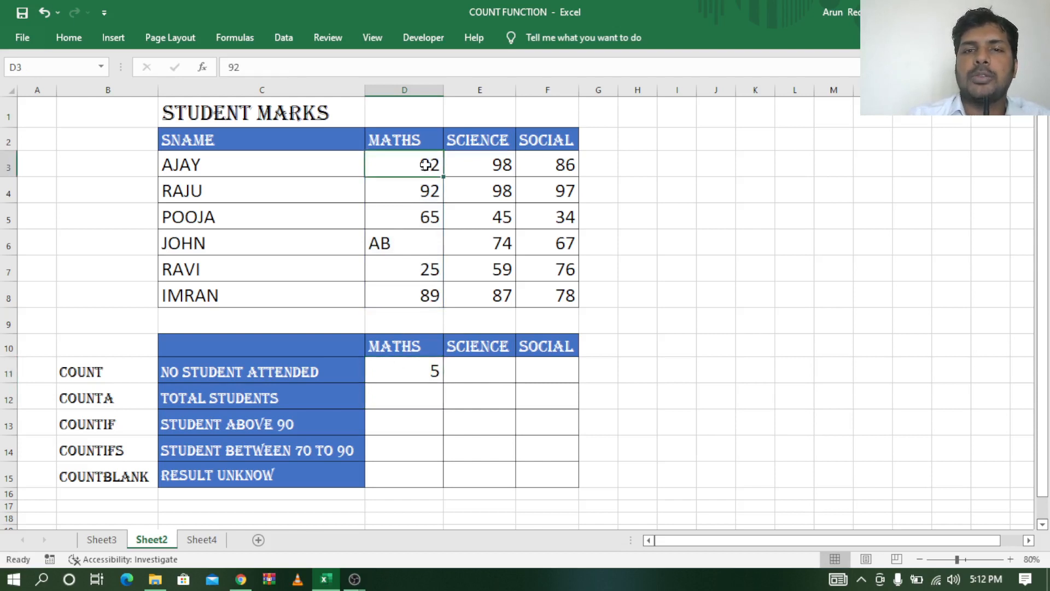
click(407, 245)
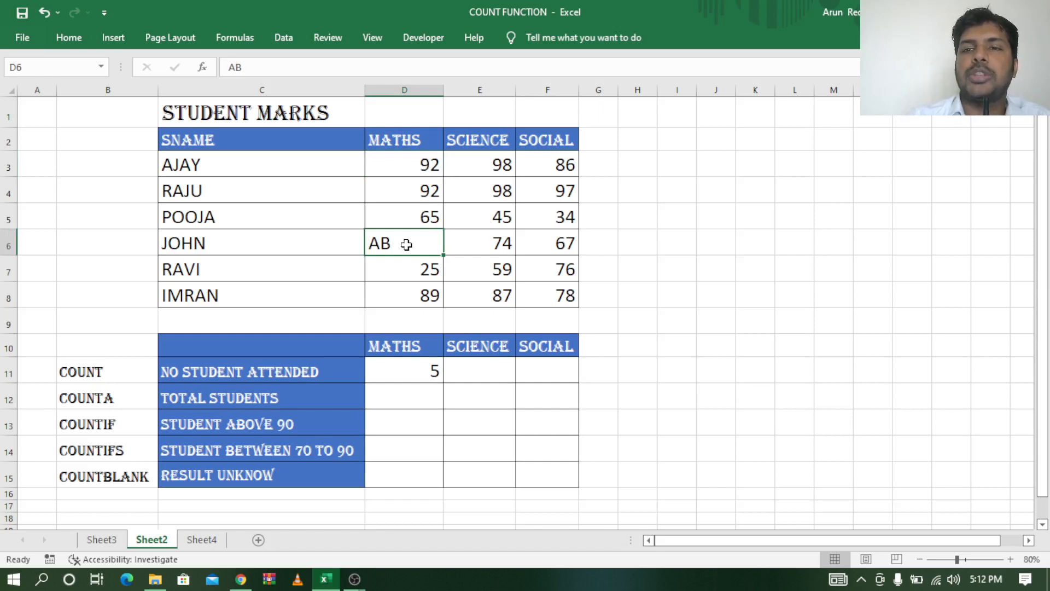
click(414, 373)
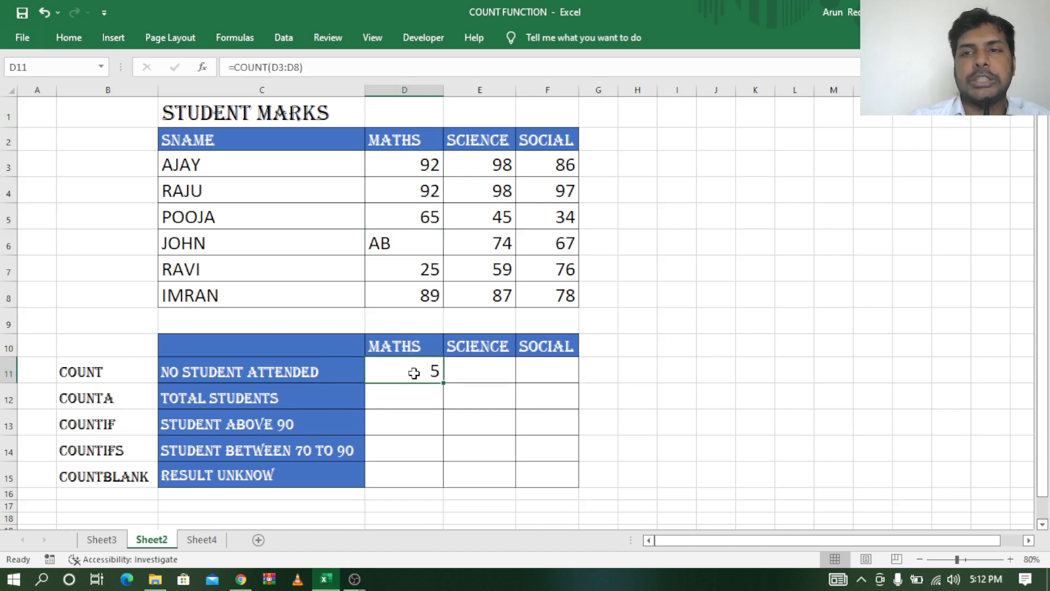
drag(443, 384, 577, 386)
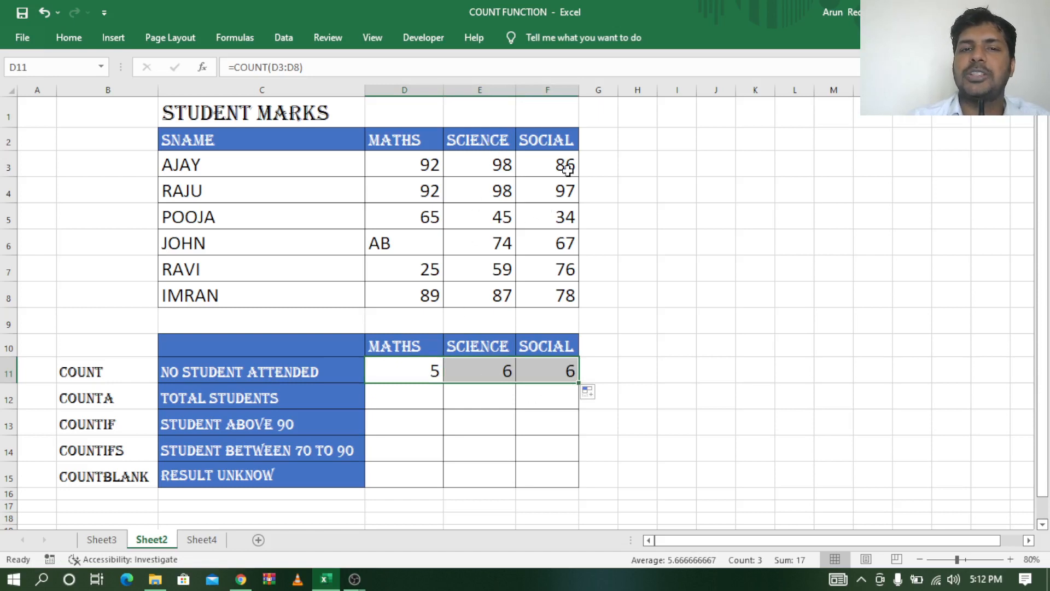
click(492, 371)
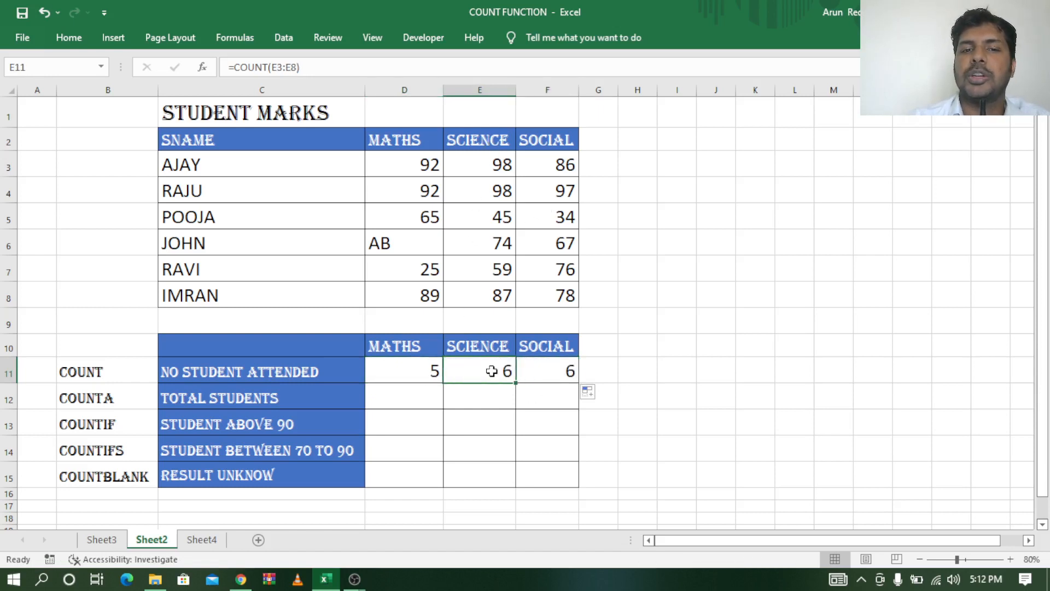
click(415, 379)
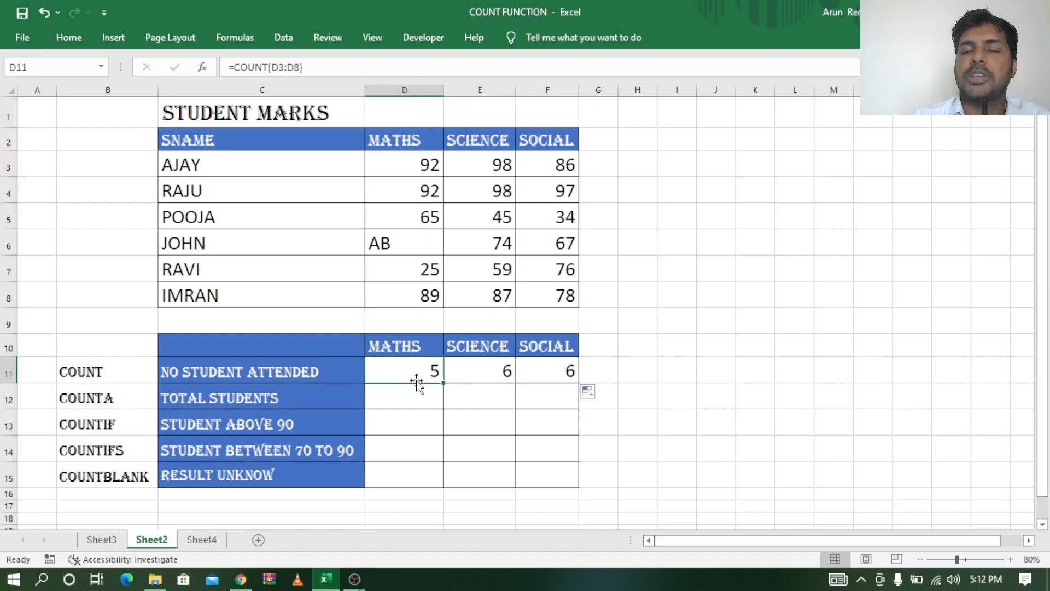
click(497, 373)
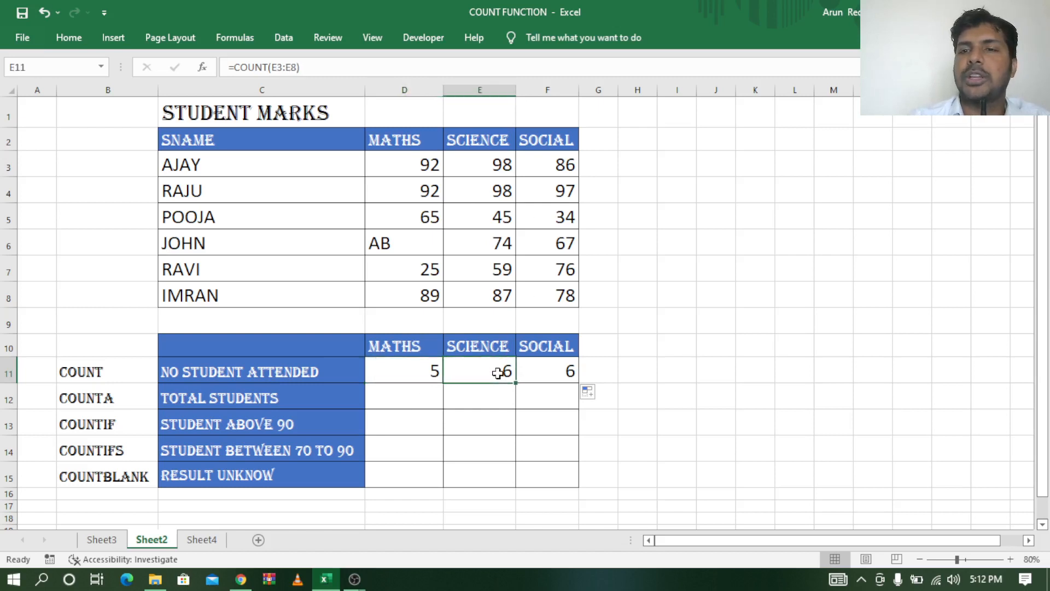
click(562, 365)
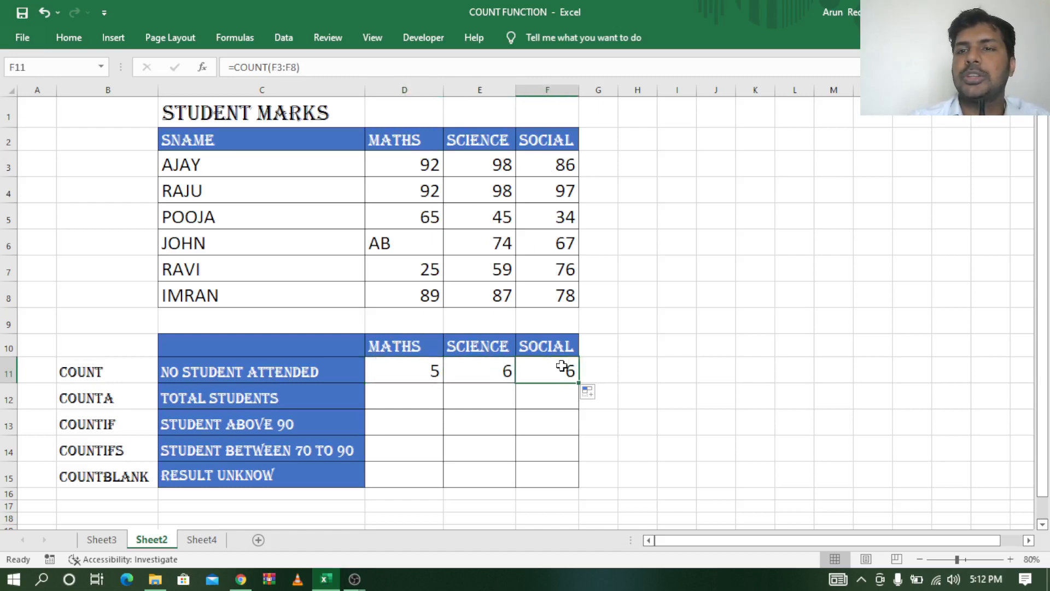
Step: Enter =COUNTA(D3:D8) in D12 for the total Maths students and compare it with the COUNT formula above
click(407, 399)
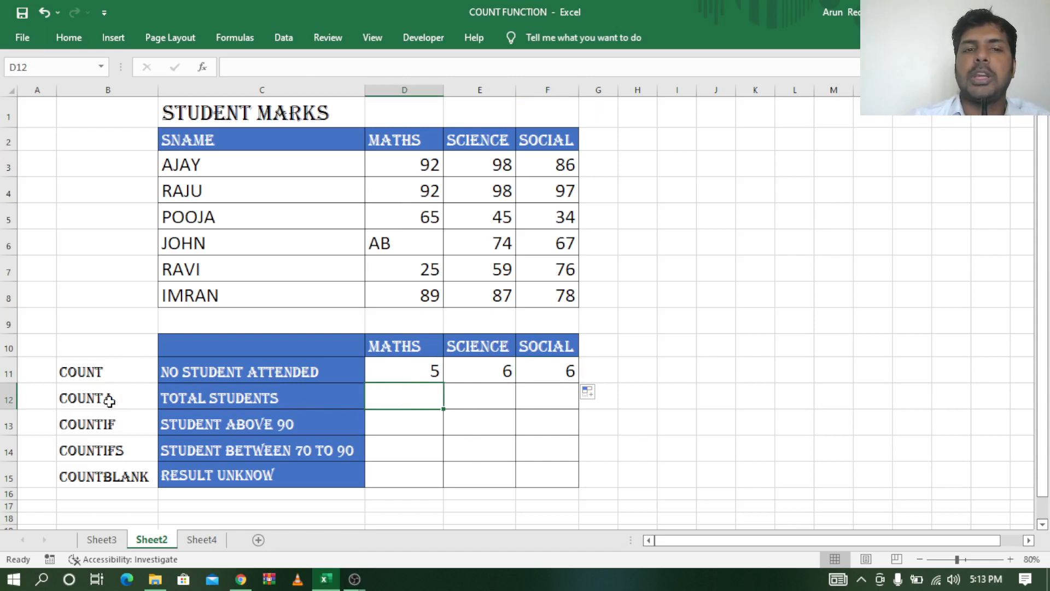
click(413, 396)
text(=)
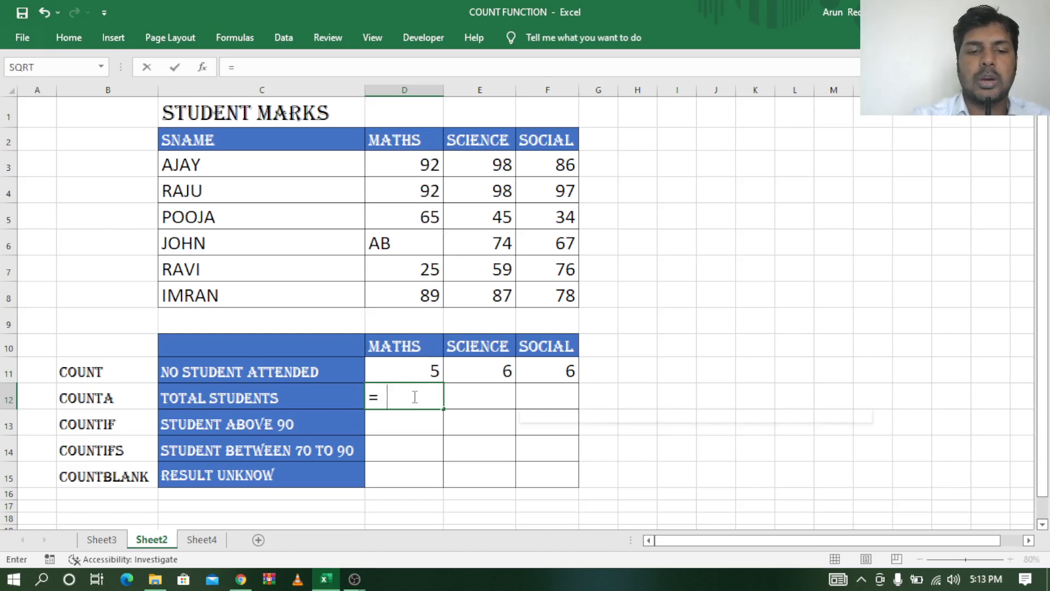
text(counta)
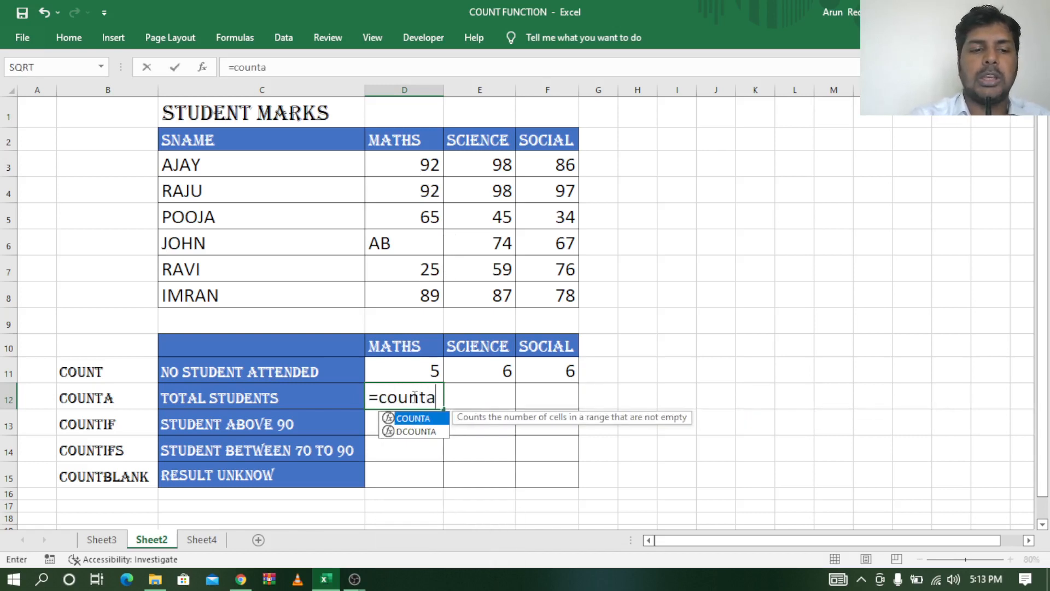
text(()
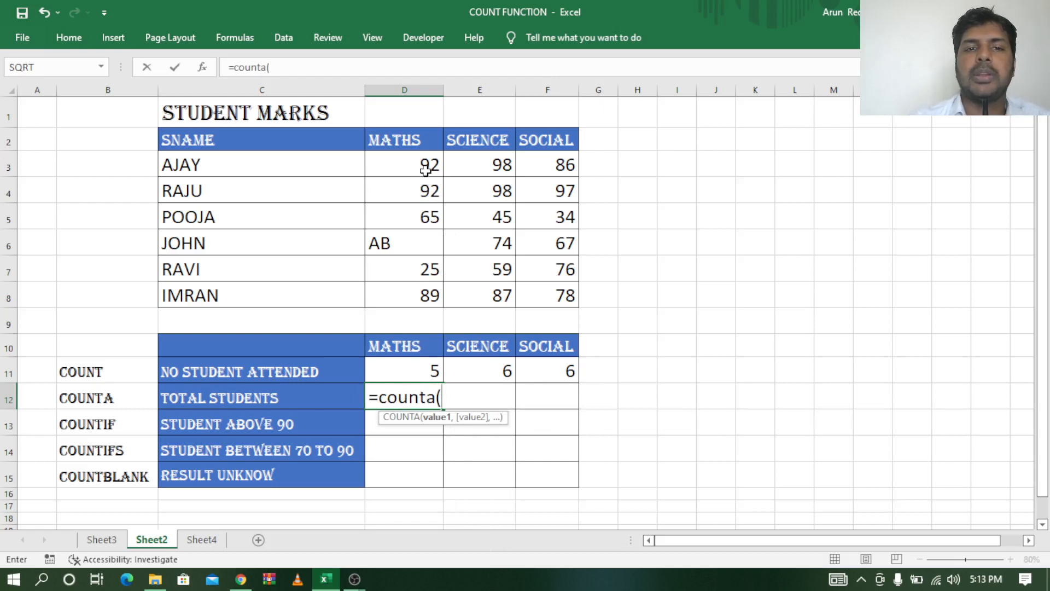
drag(427, 164, 418, 300)
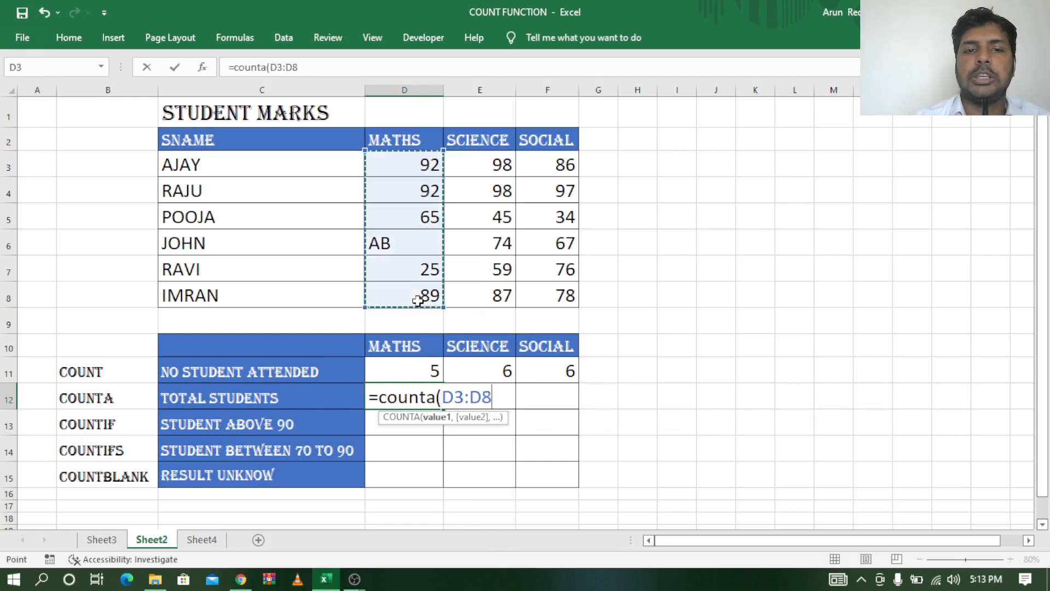
text())
key(Return)
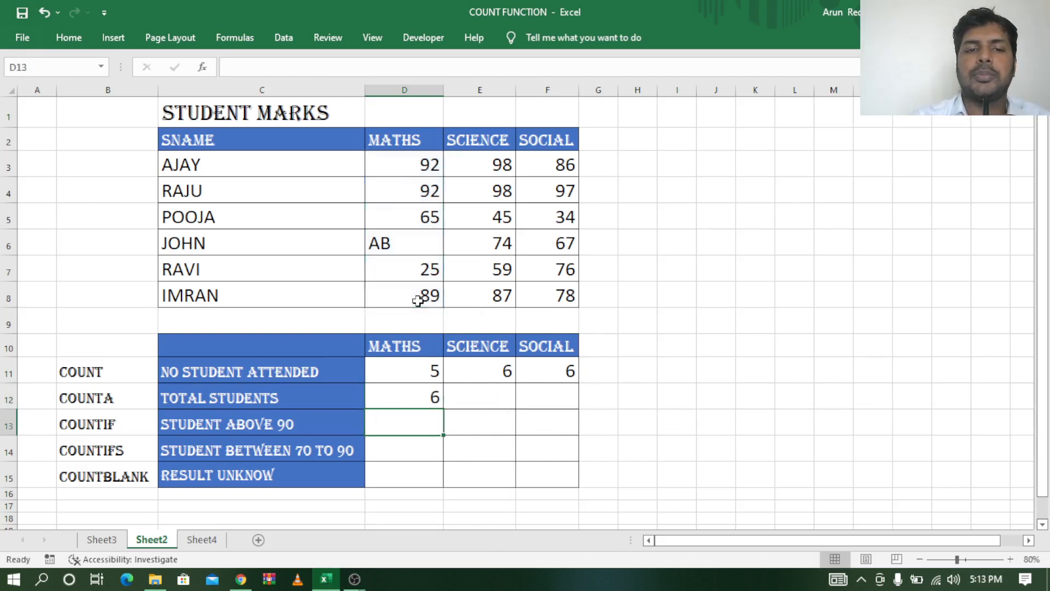
click(412, 394)
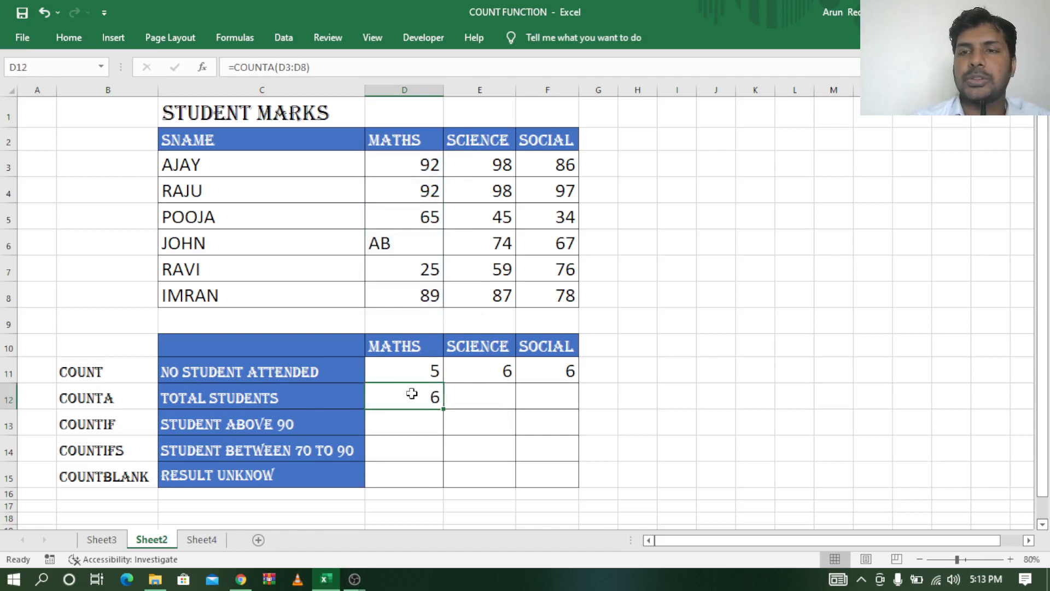
click(420, 369)
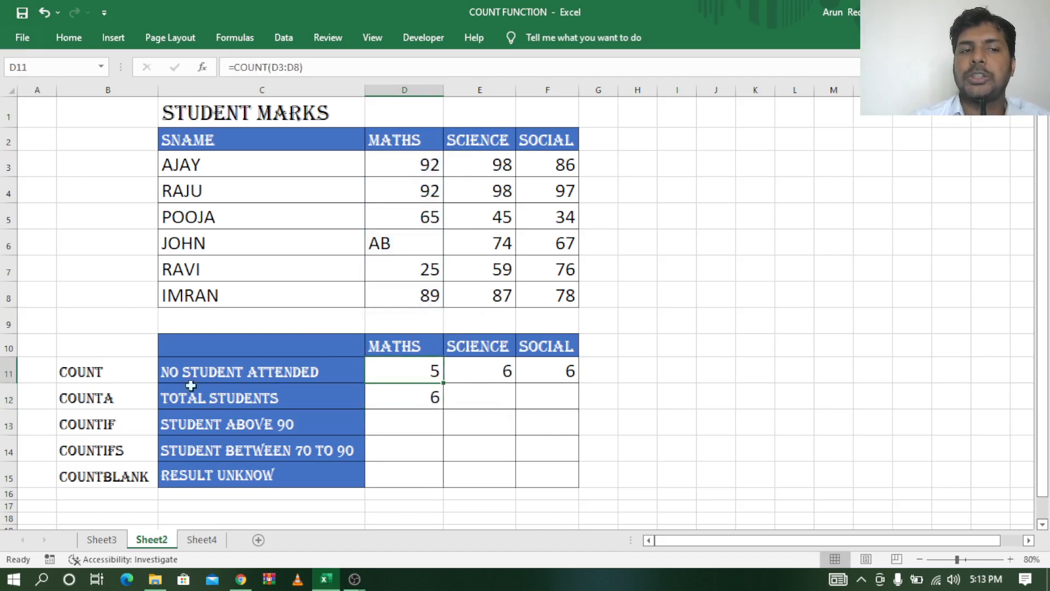
click(410, 396)
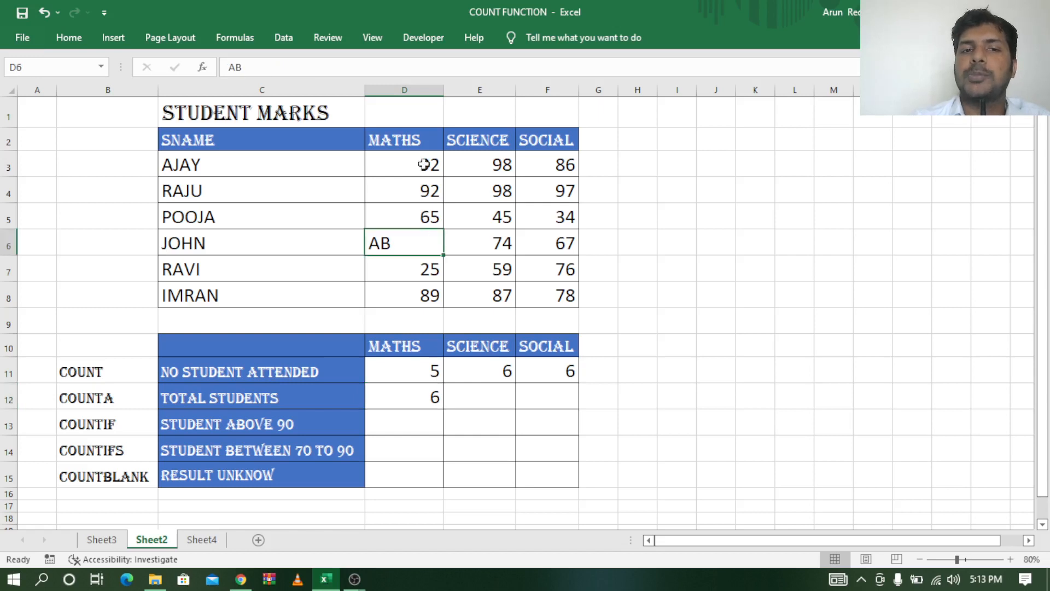
Step: Compare the Maths marks with the COUNT and COUNTA formulas, and fill the COUNTA formula from D12 across to E12:F12
drag(422, 163, 426, 287)
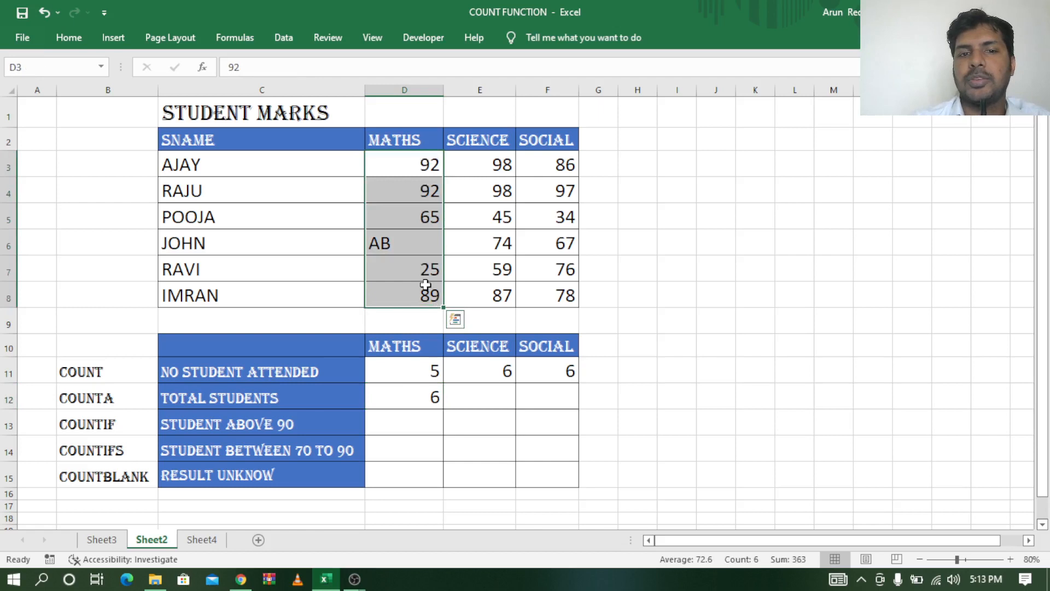
click(426, 404)
click(426, 371)
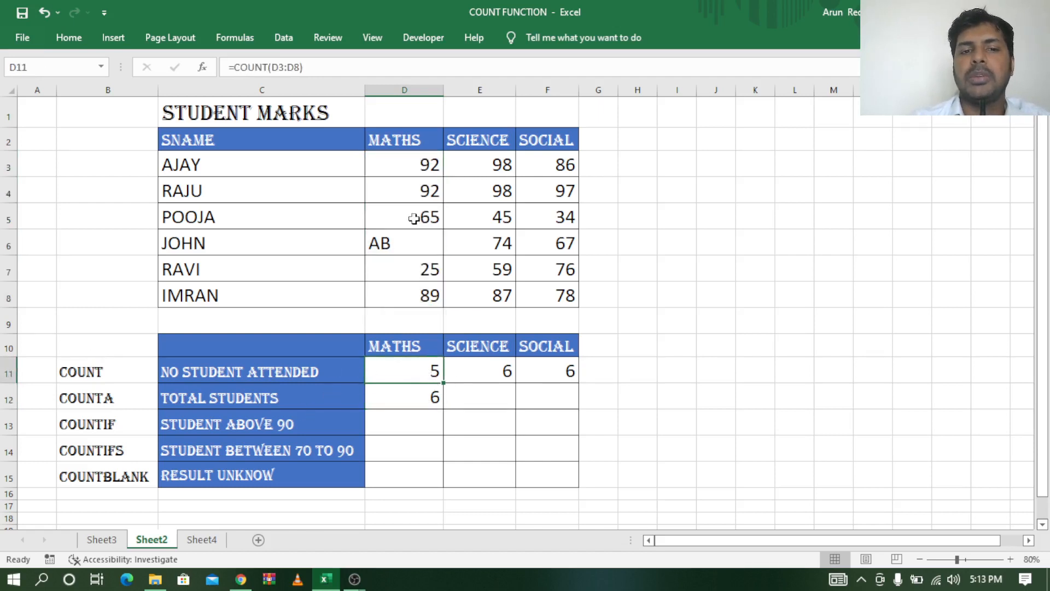
click(432, 397)
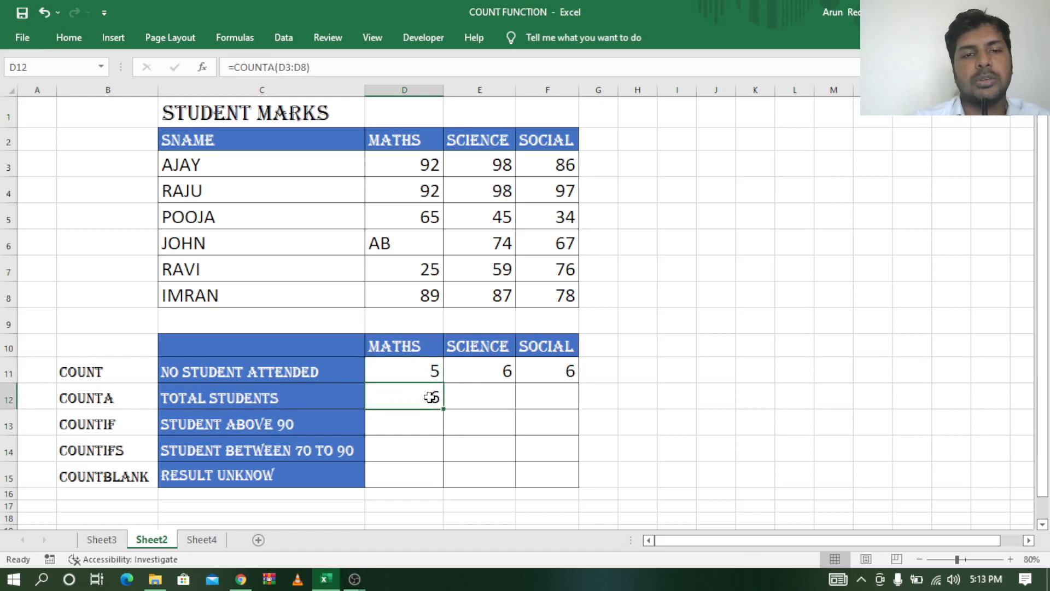
drag(443, 408, 567, 410)
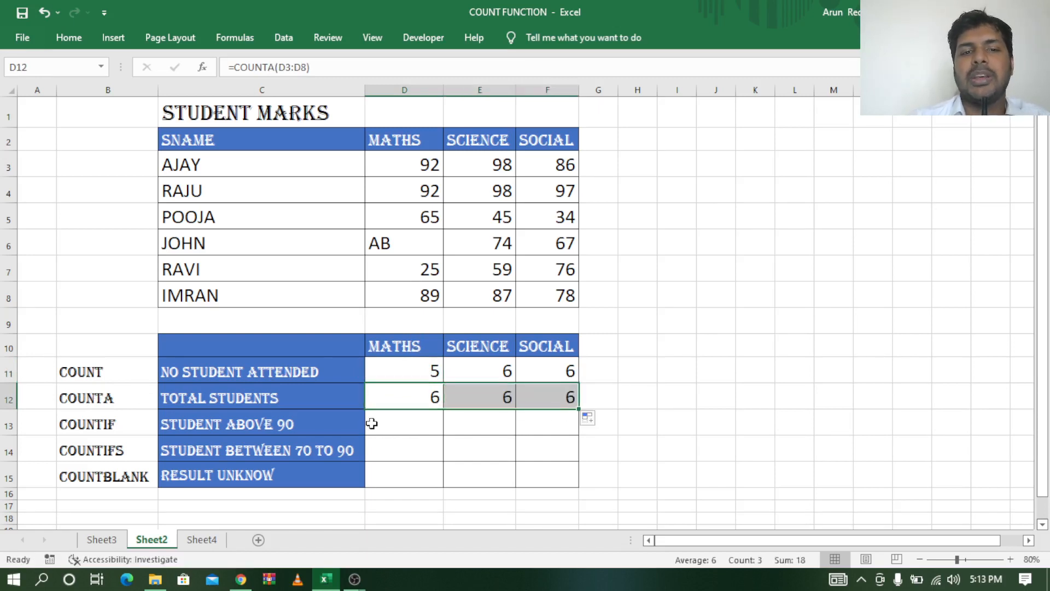
Step: Enter =COUNTIF(D3:D8,">90") in D13 to count the students above 90 in Maths
click(395, 424)
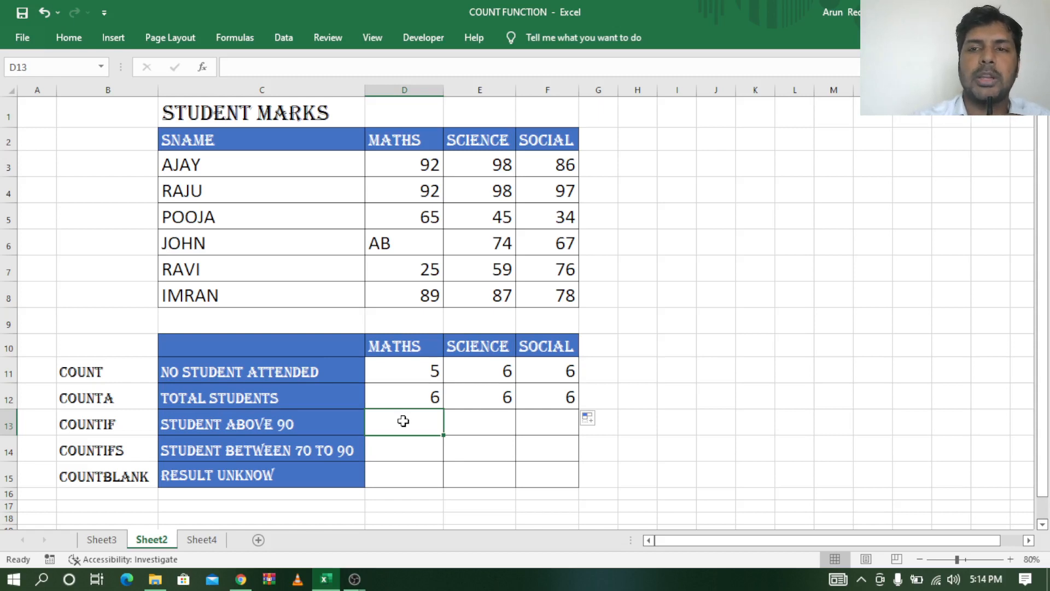
text(=c)
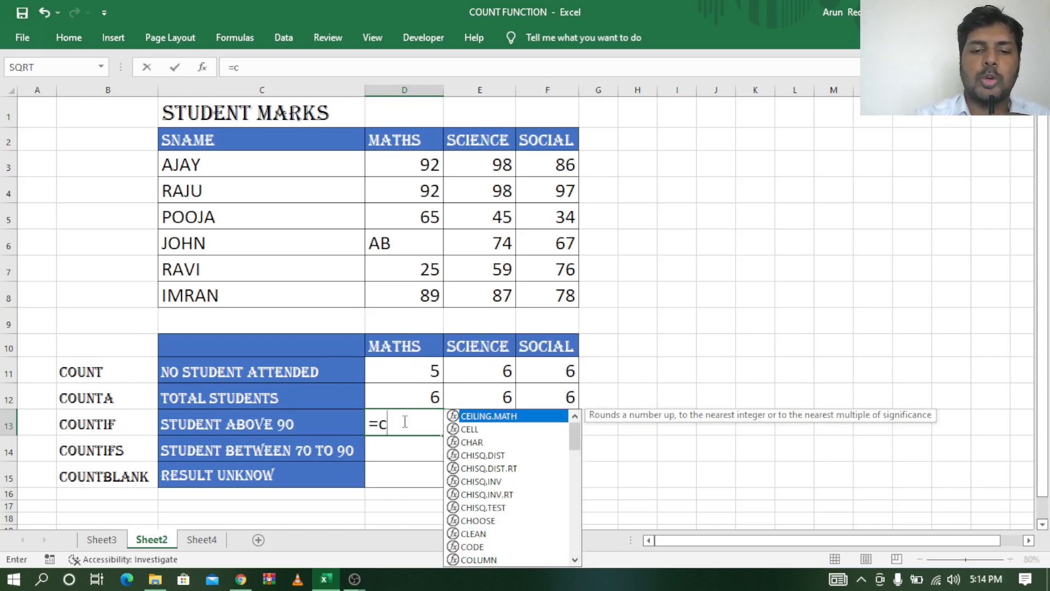
text(ount)
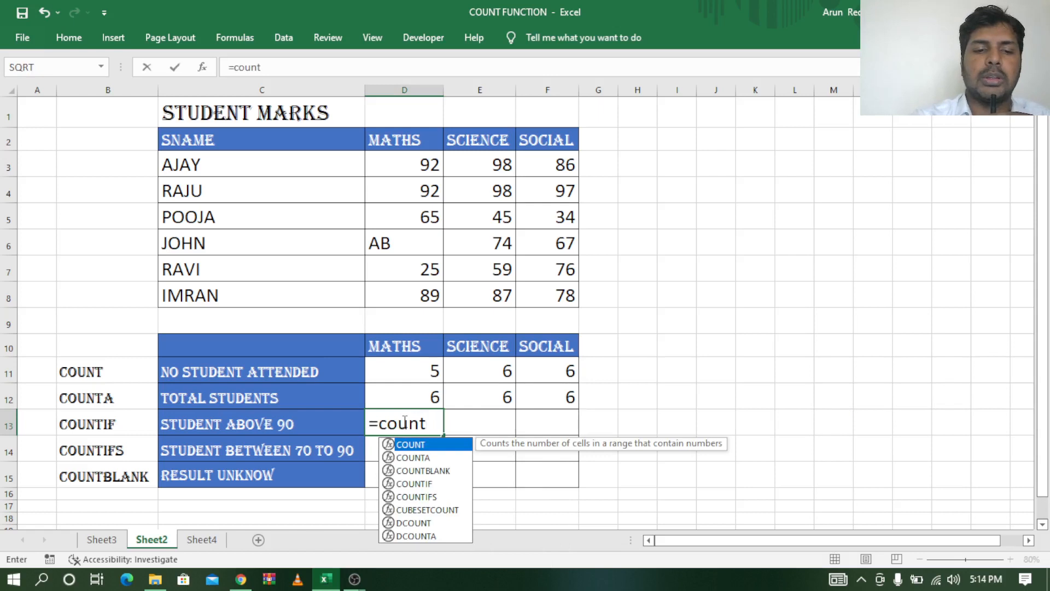
text(if)
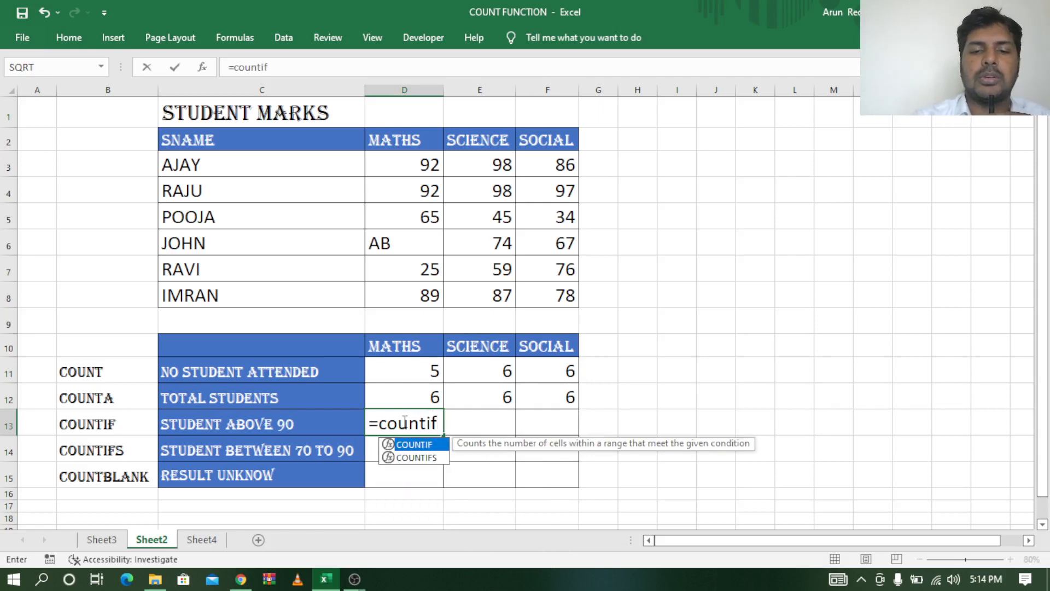
text(()
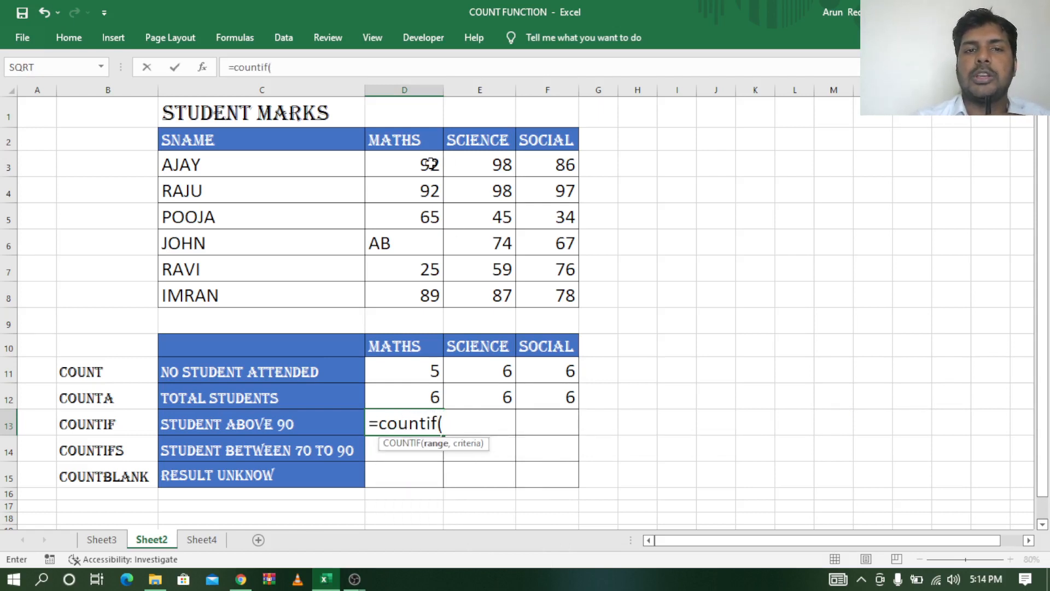
drag(430, 164, 425, 294)
text(,">)
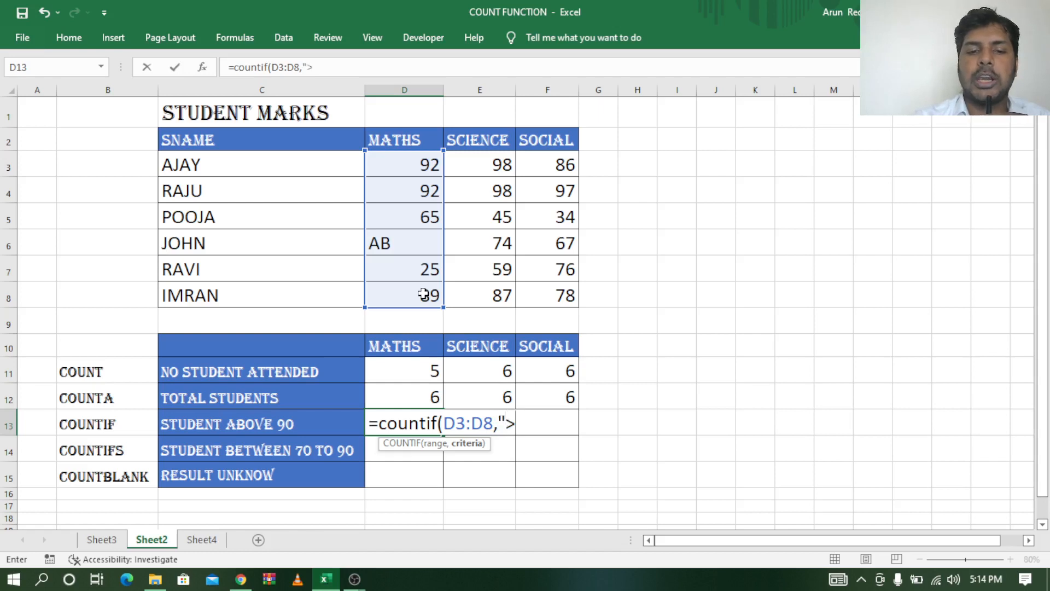
text(90)
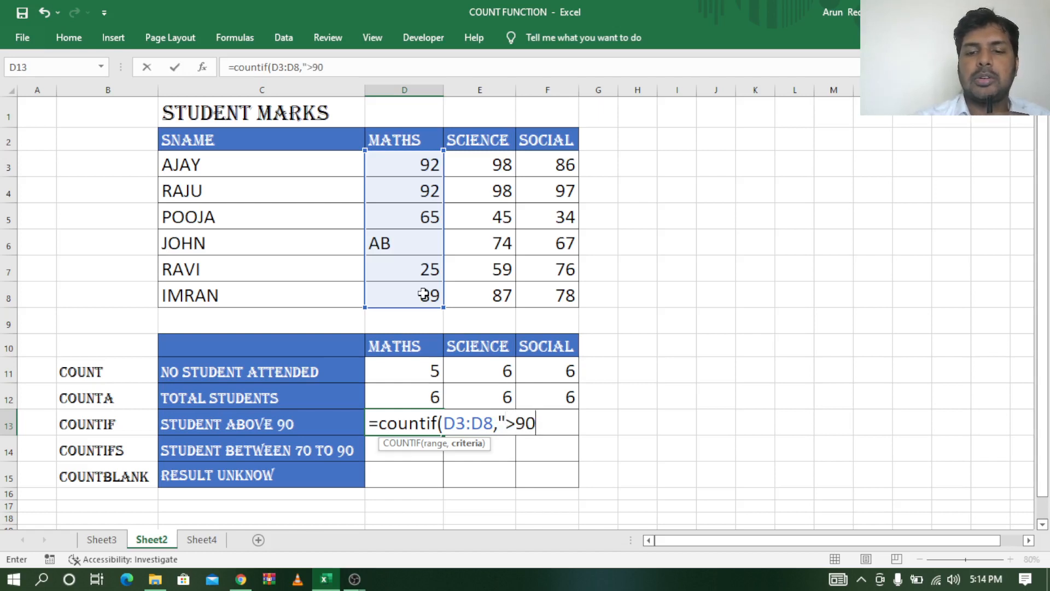
text("))
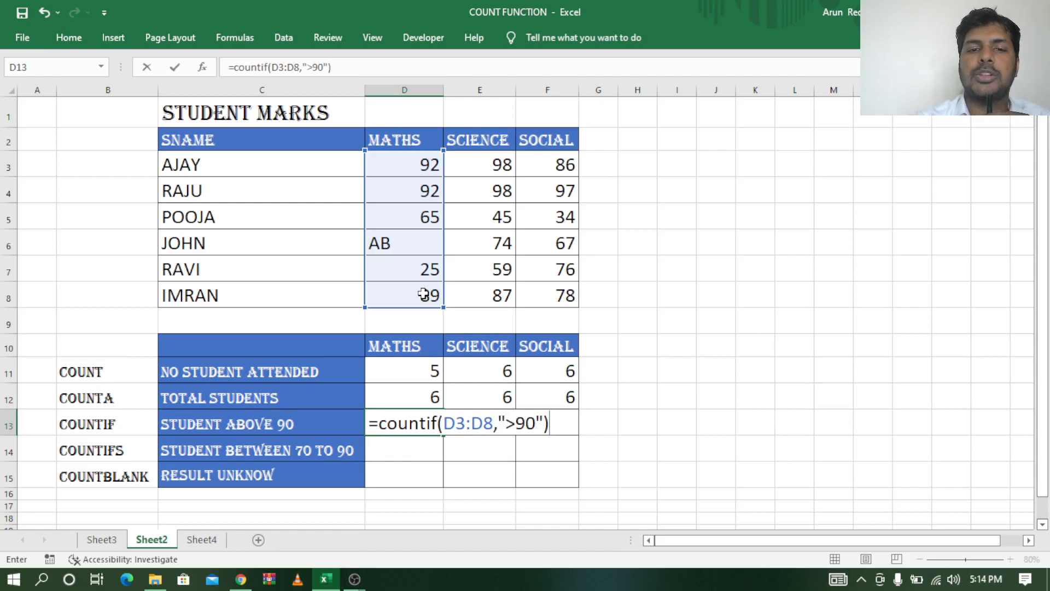
key(Return)
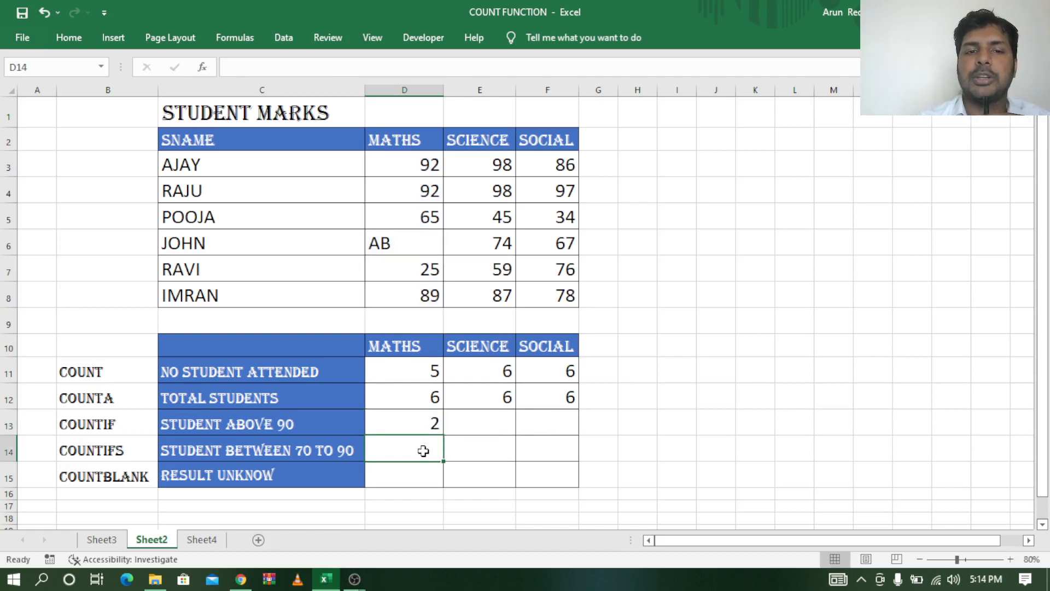
Step: Fill the COUNTIF formula from D13 across to E13:F13 and check the counts against the marks above 90 in each subject
drag(417, 164, 413, 191)
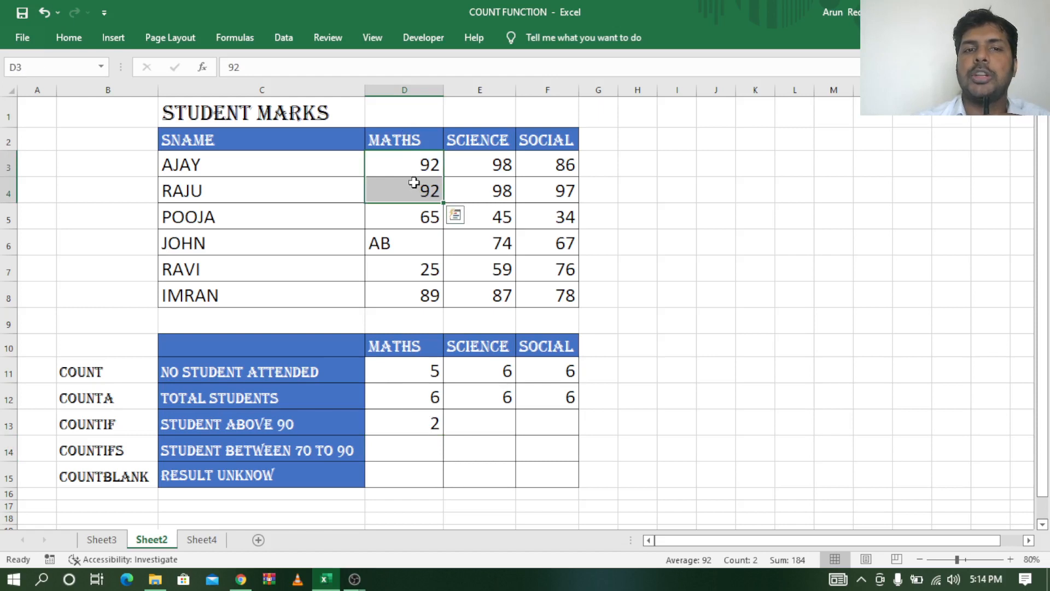
click(416, 427)
drag(443, 435, 561, 434)
click(495, 424)
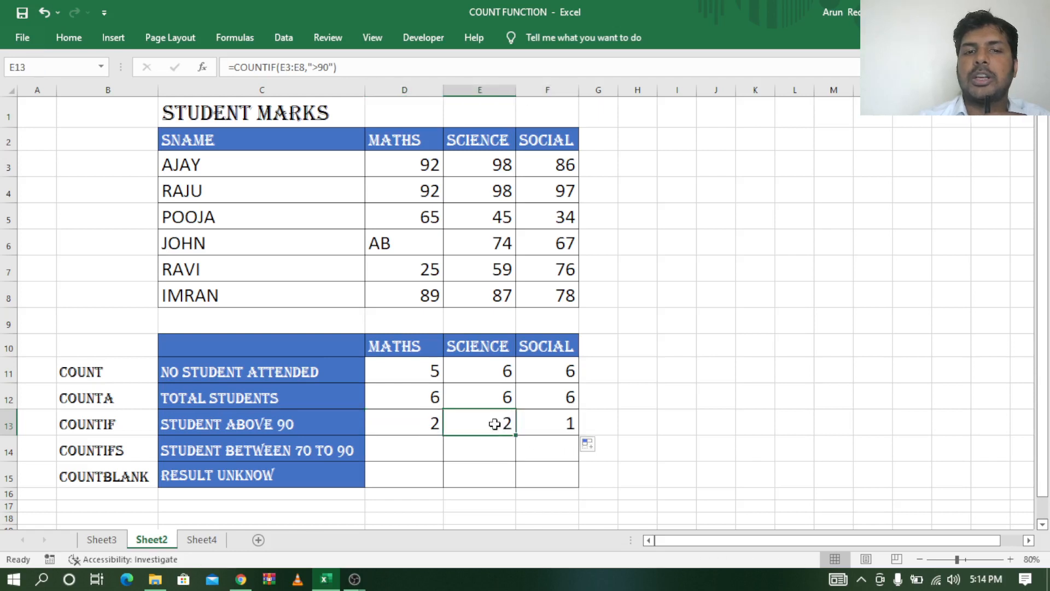
click(499, 167)
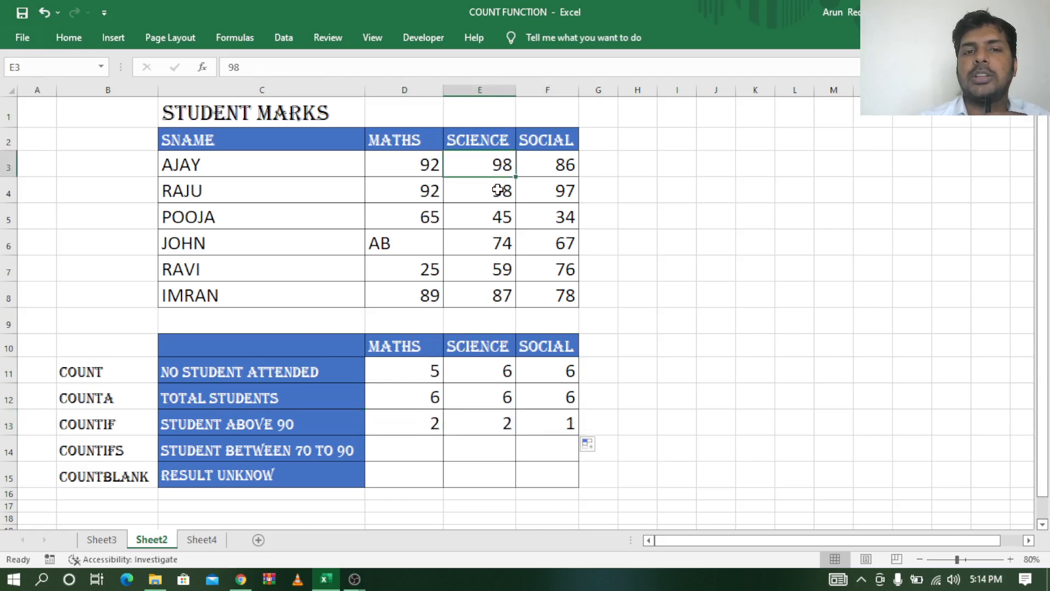
click(498, 190)
click(556, 425)
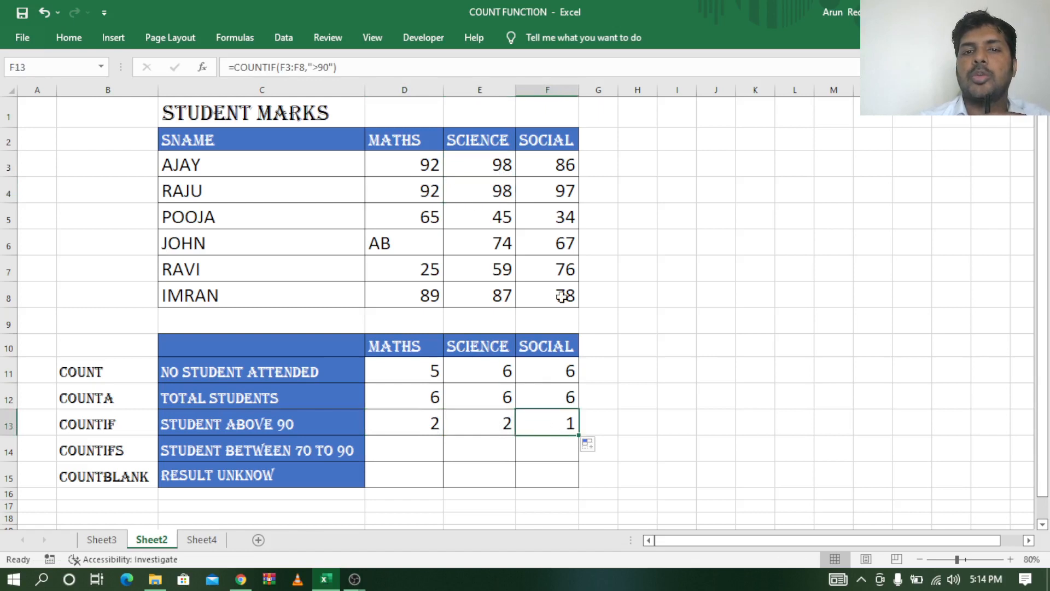
click(560, 191)
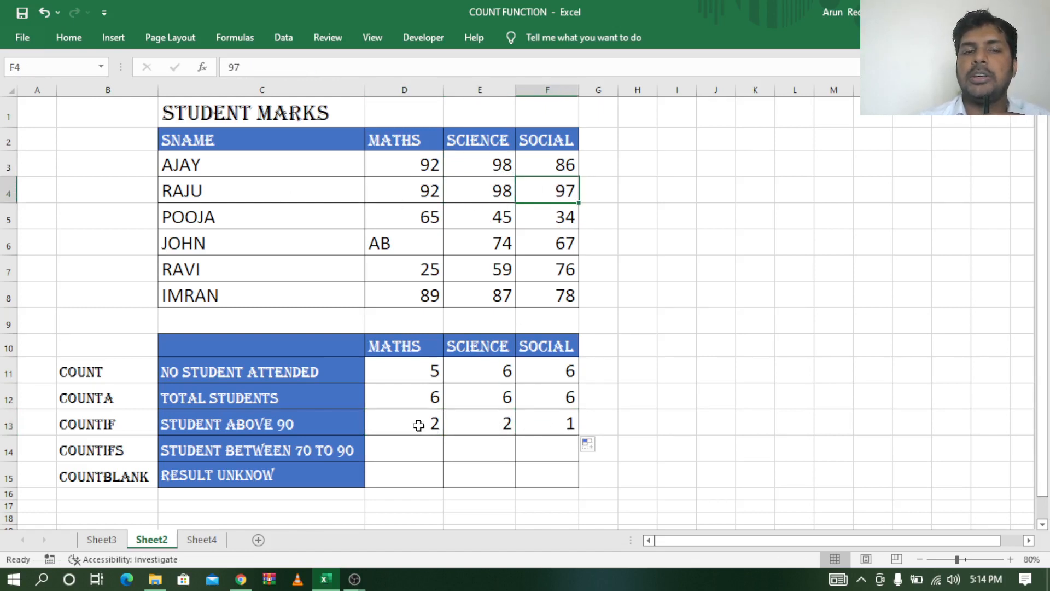
Step: Compare the COUNTIF and COUNTIFS labels and examine the condition described for the COUNTIFS row
click(409, 446)
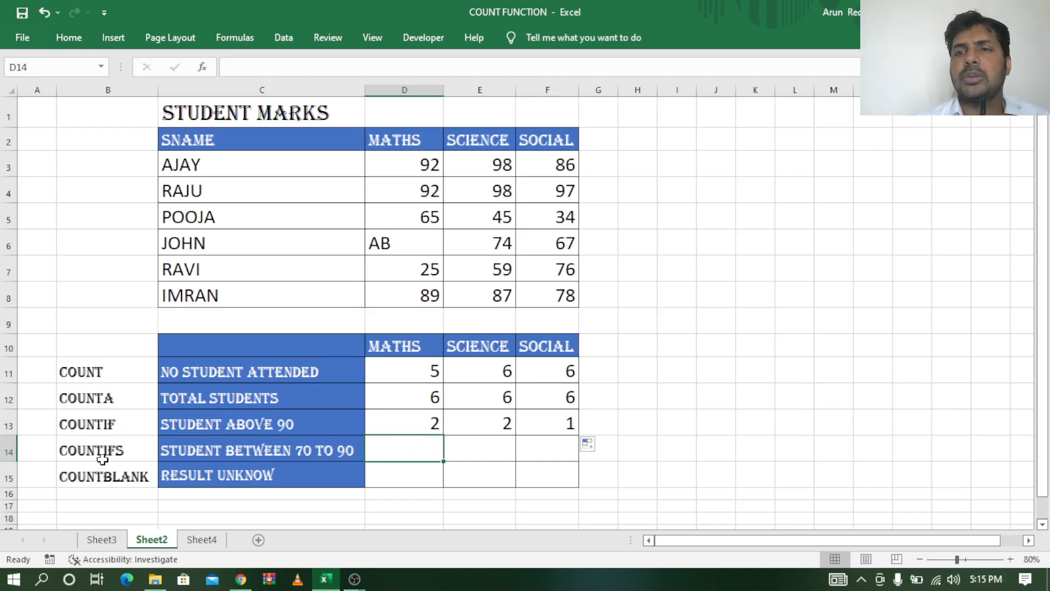
click(119, 431)
click(118, 455)
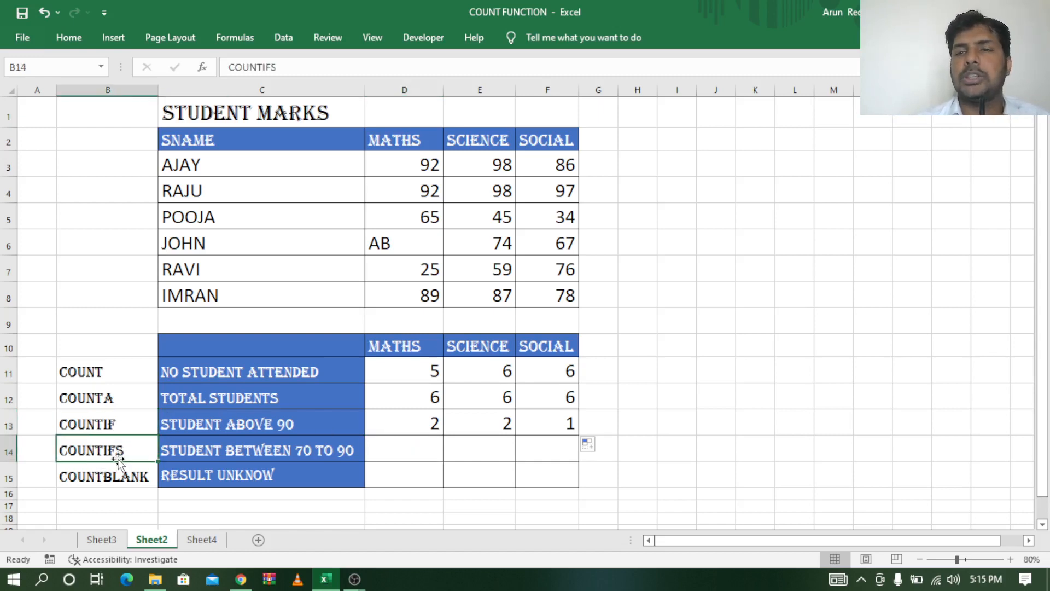
click(117, 425)
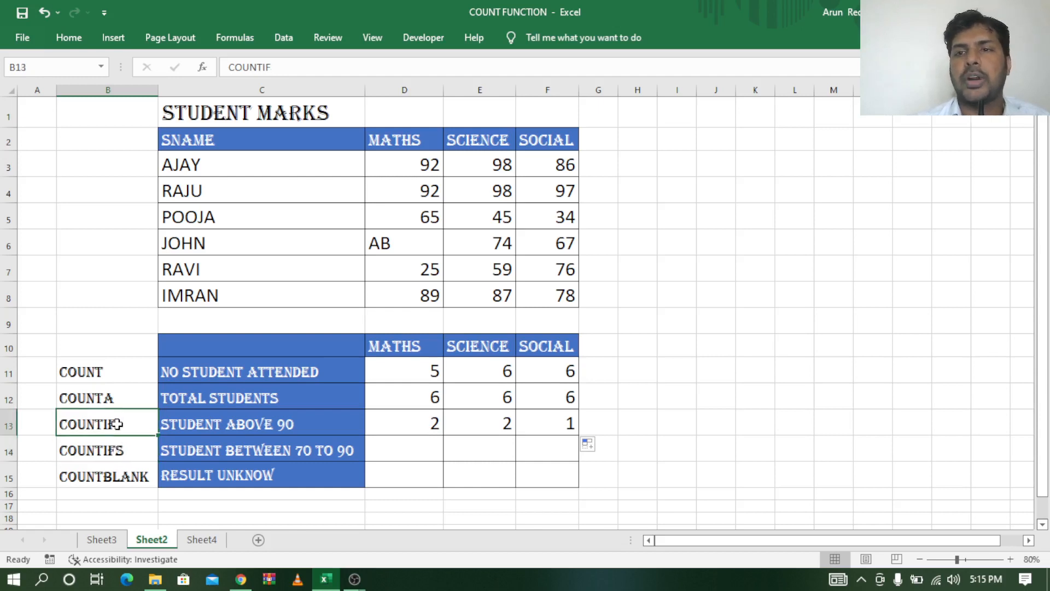
click(112, 451)
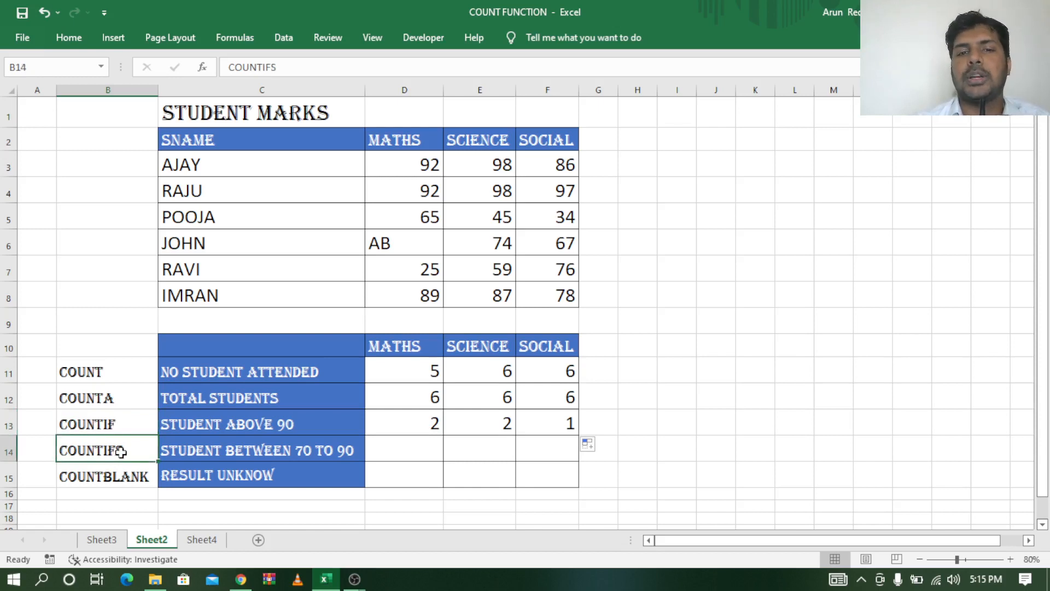
click(304, 456)
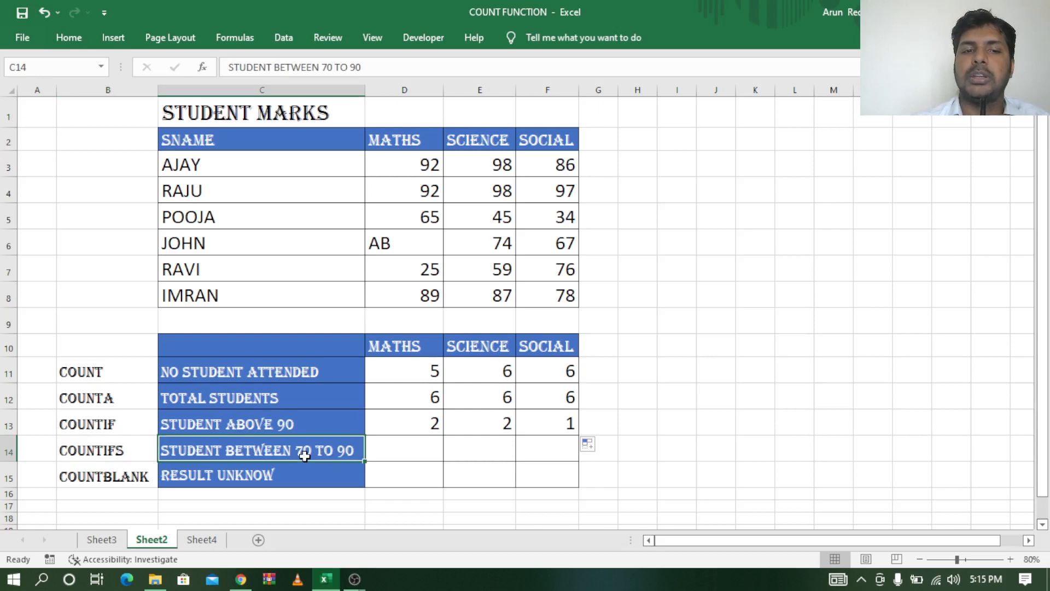
Step: Start a COUNTIFS formula in D14 with D3:D8 as the first criteria range and ">70" as its criterion
click(403, 456)
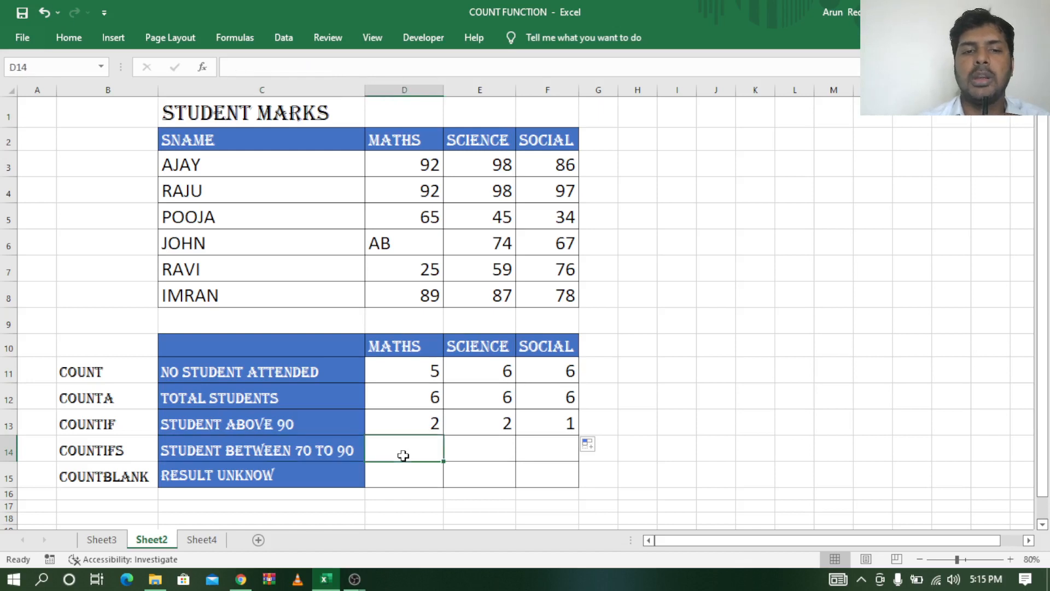
text(=count)
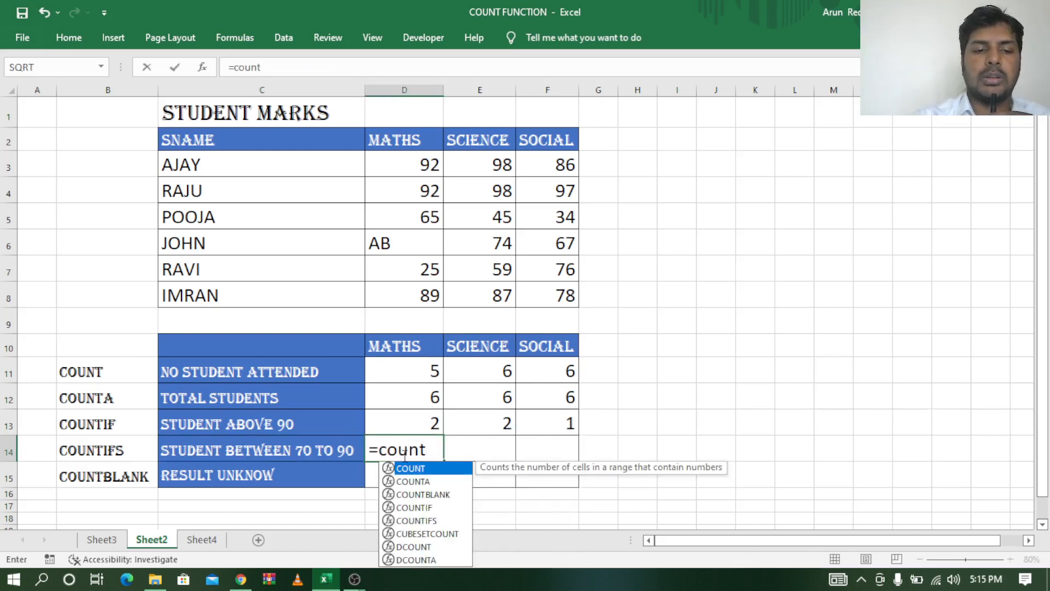
text(ifs)
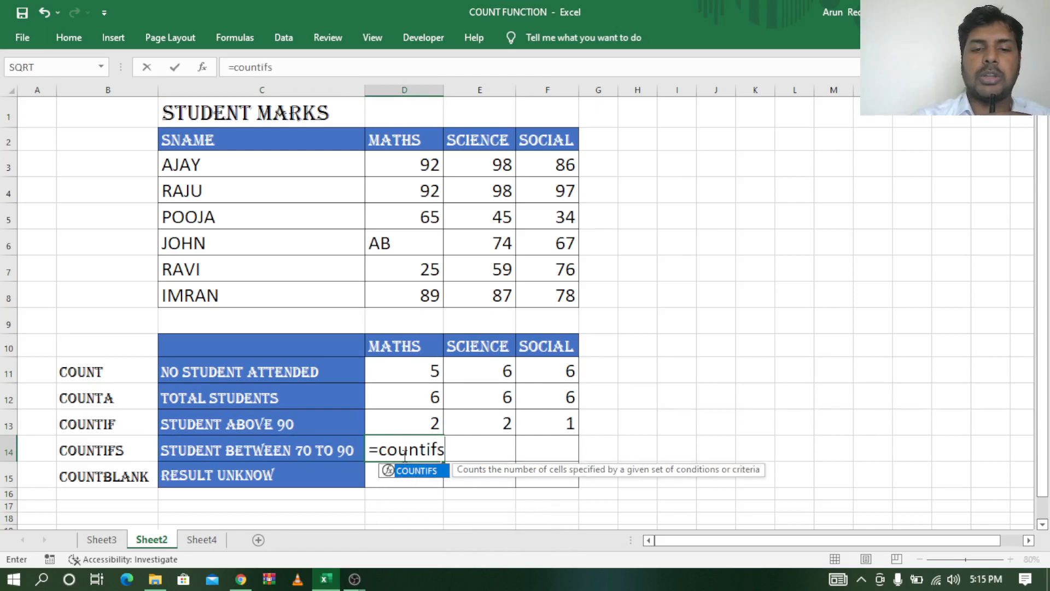
text(()
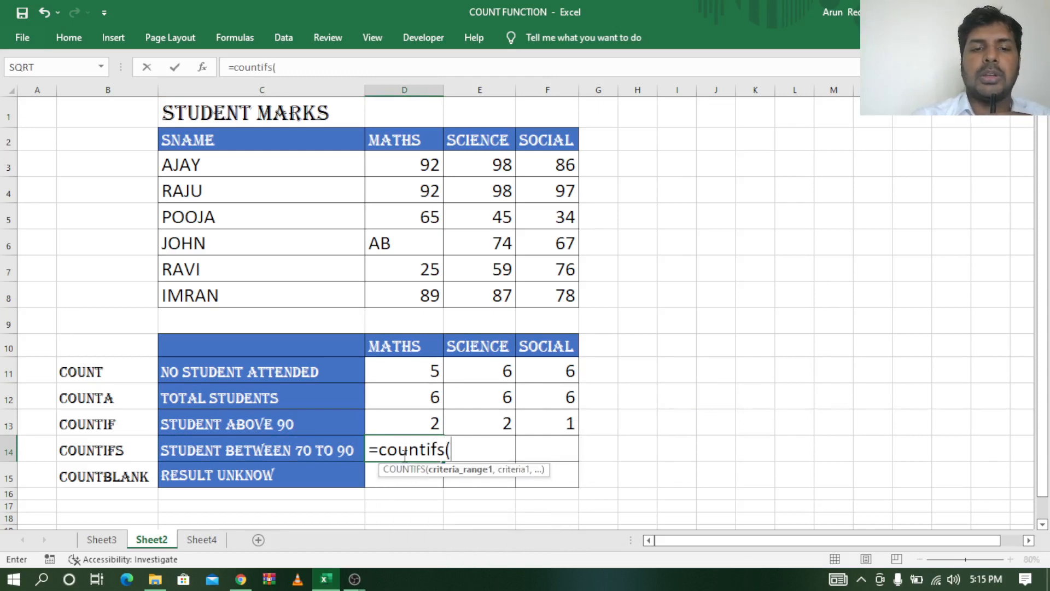
click(419, 167)
drag(419, 167, 422, 300)
text(,)
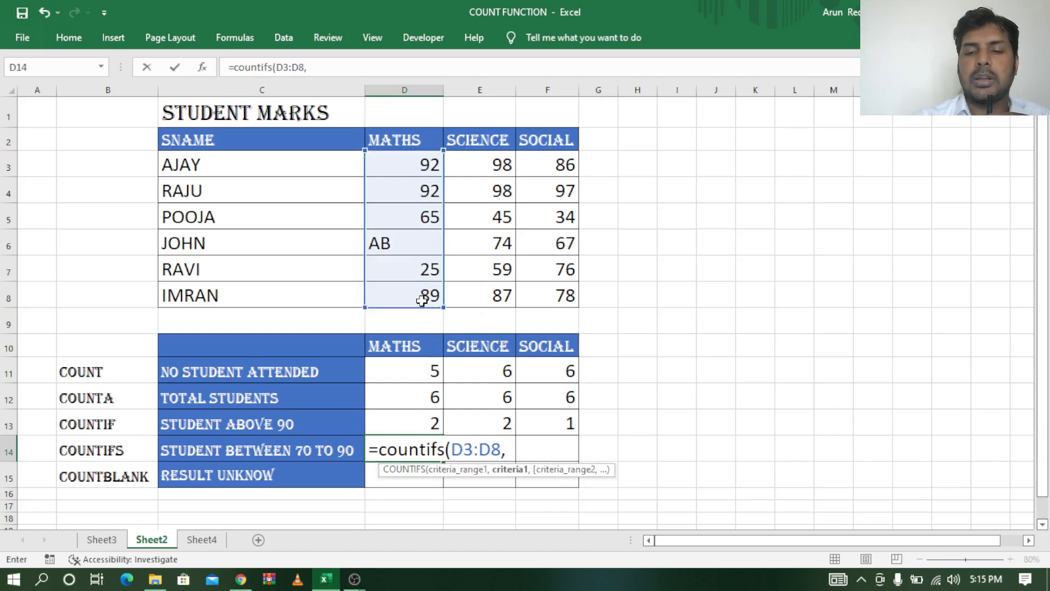
text( >)
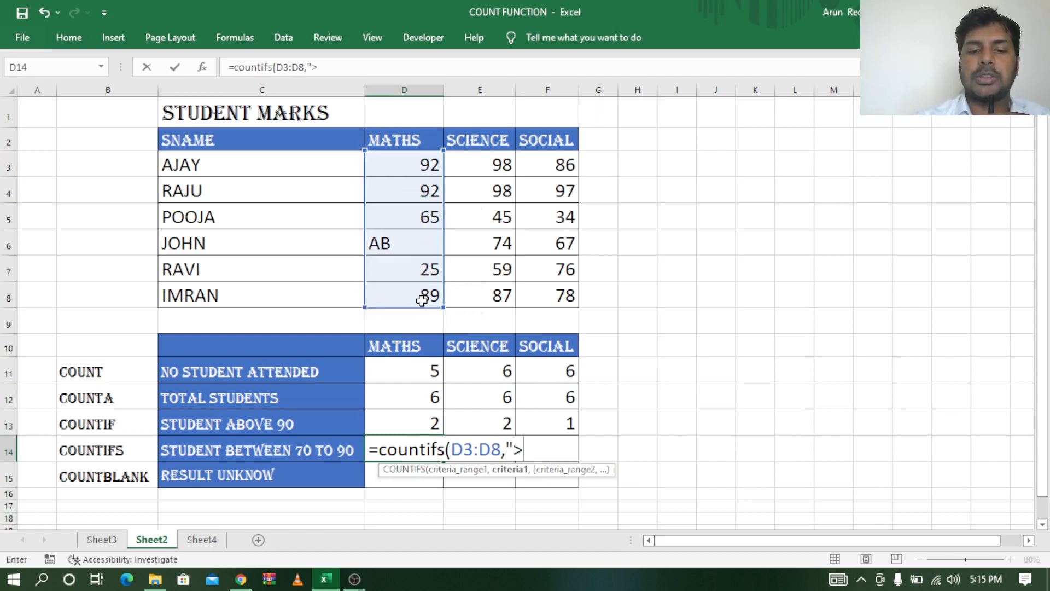
text(70)
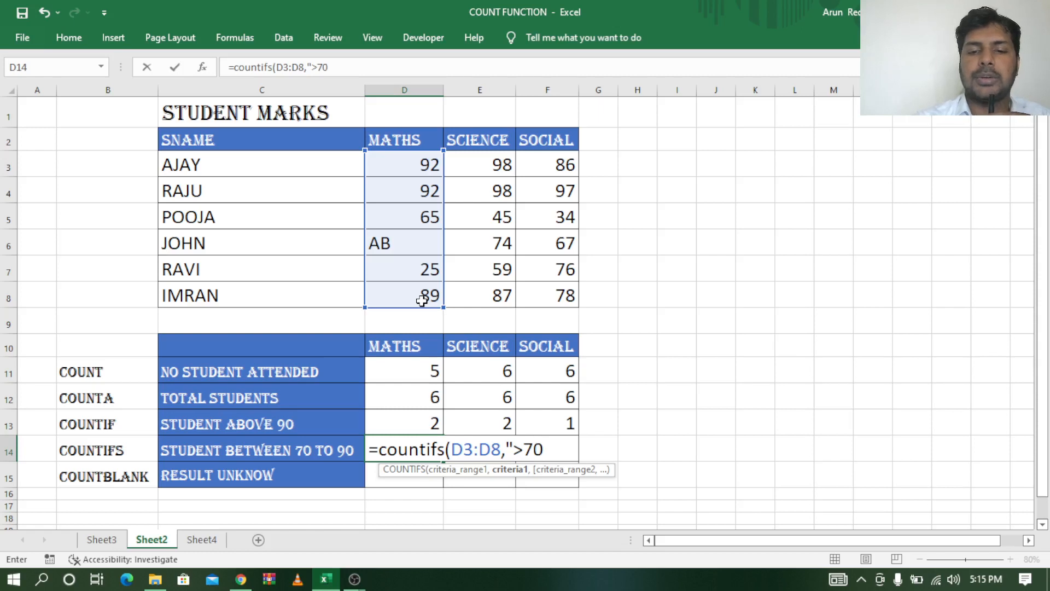
text(",)
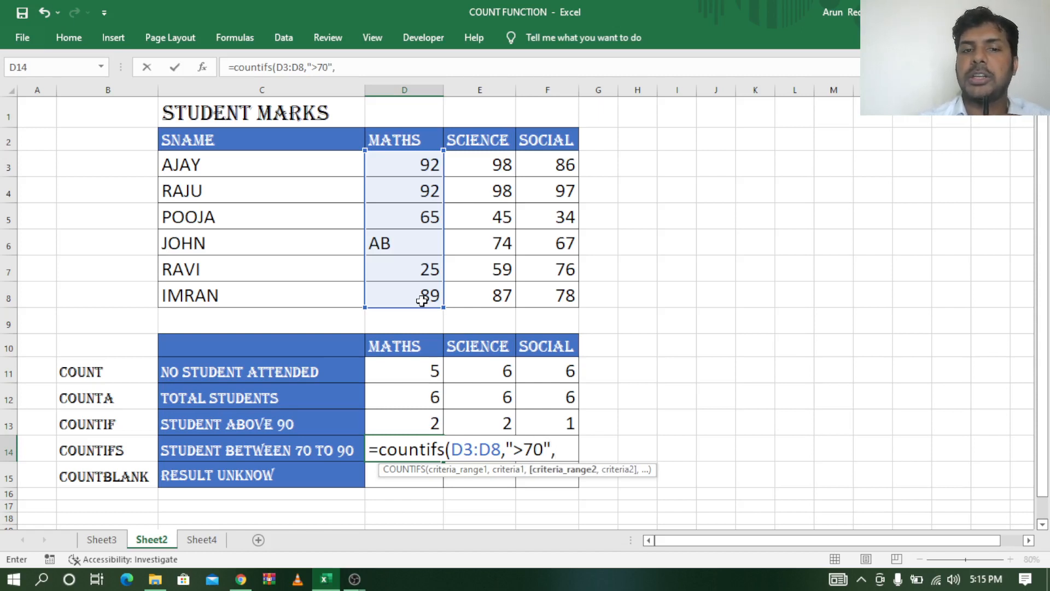
Step: Complete the COUNTIFS formula in D14 with D3:D8 as the second range and "<90" as its criterion, and check it against the Maths marks
click(408, 159)
drag(408, 159, 409, 298)
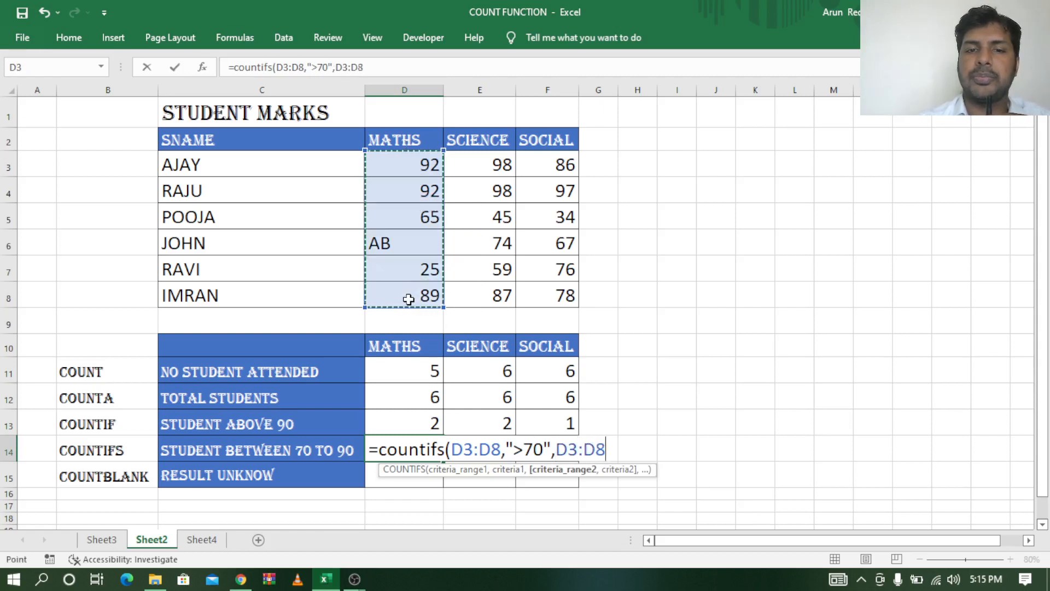
text(,)
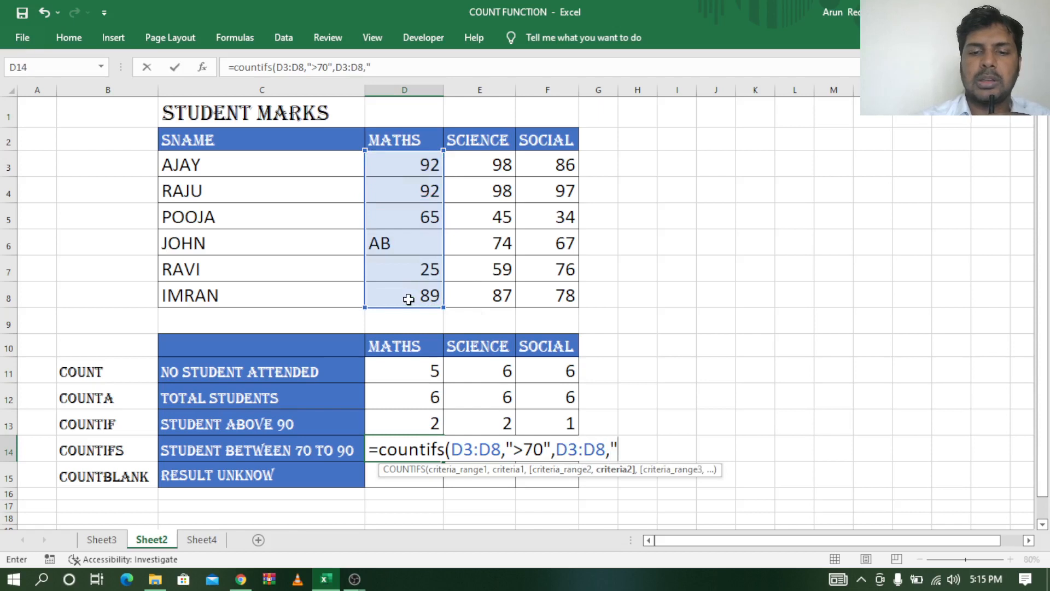
text(">9)
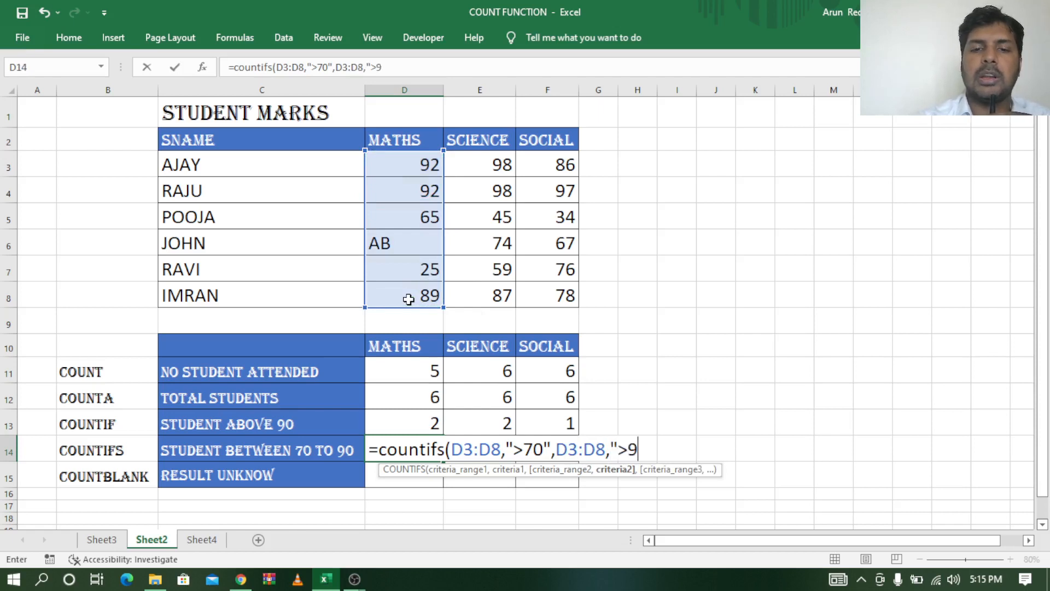
key(BackSpace)
key(BackSpace)
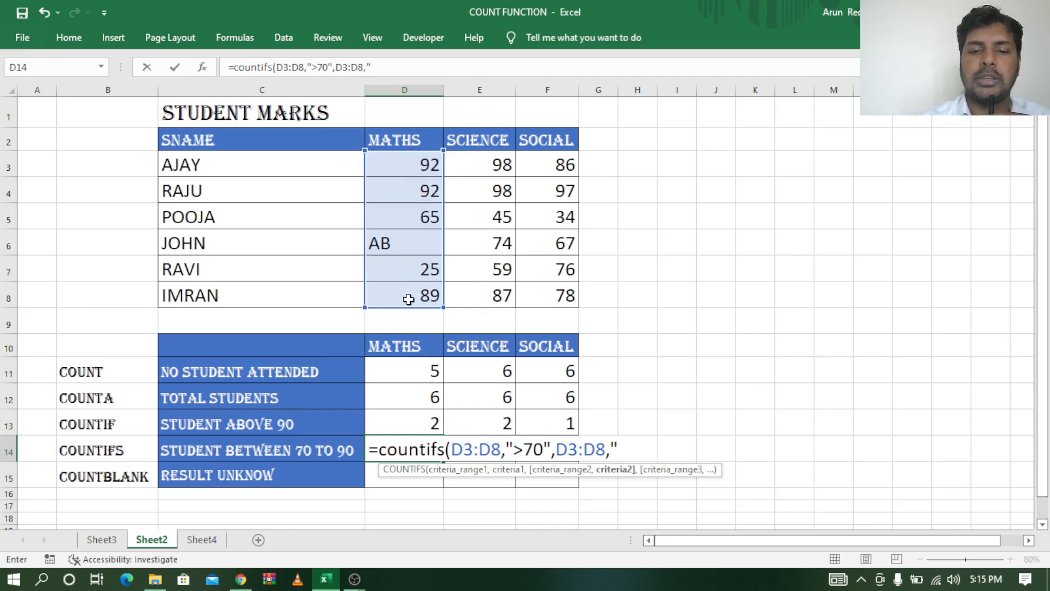
text(<90")
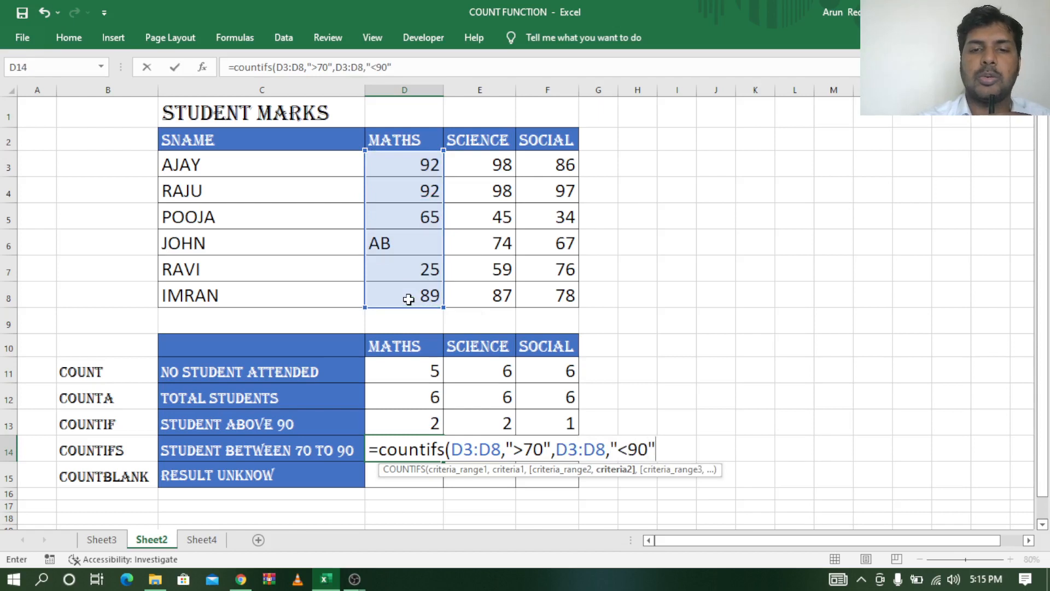
text())
key(Return)
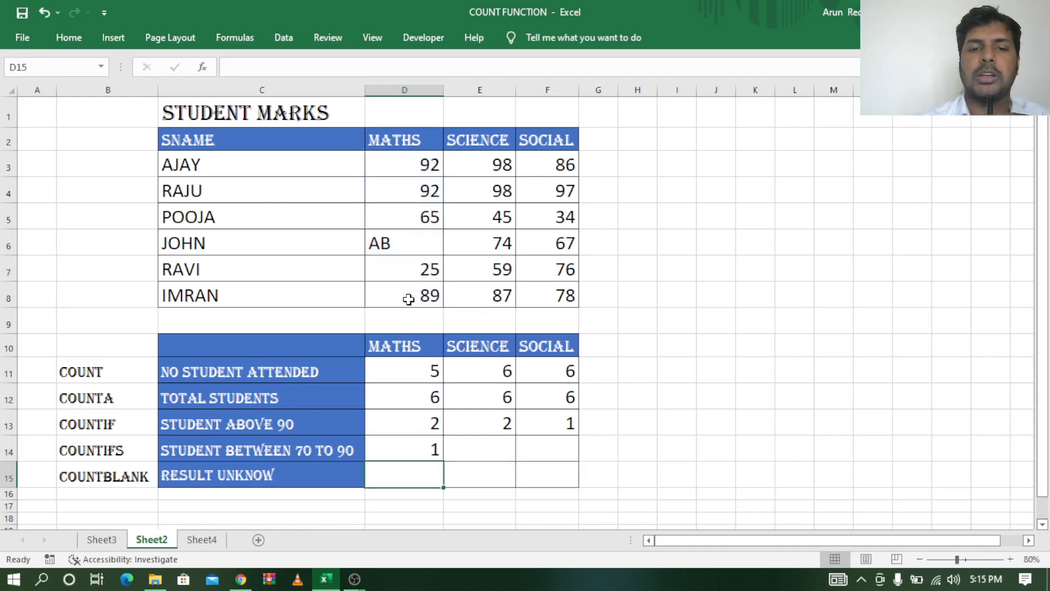
click(391, 448)
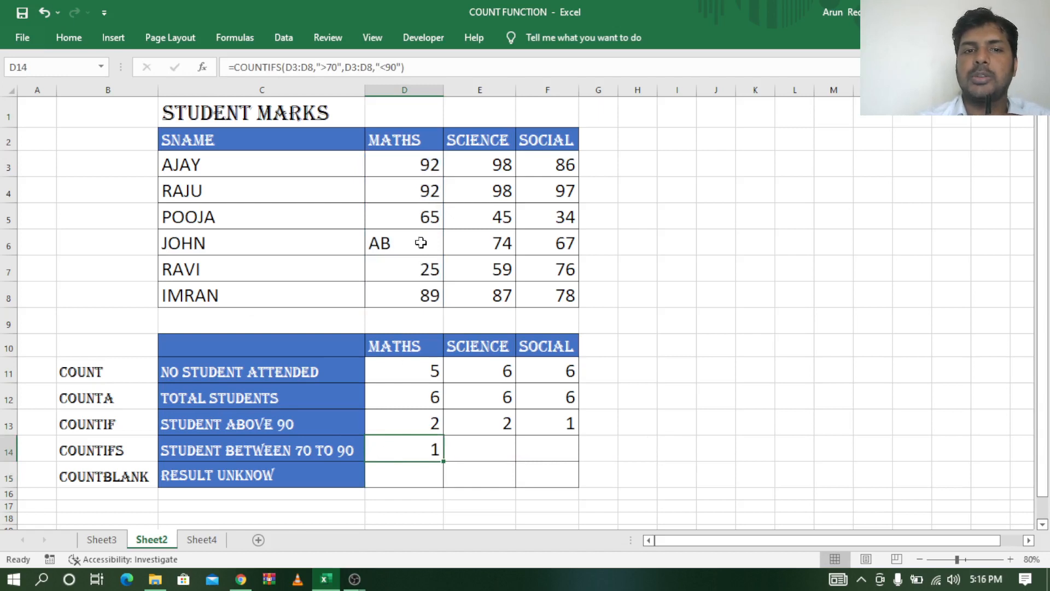
click(412, 294)
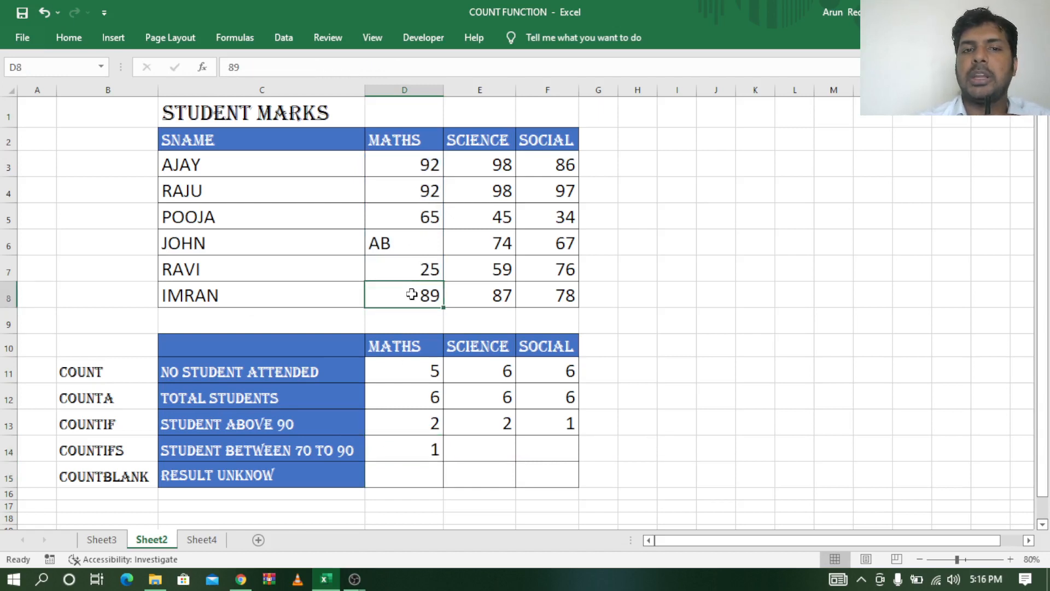
Step: Fill the COUNTIFS formula from D14 across to E14:F14 and check the counts against the Science and Social marks between 70 and 90
click(426, 443)
drag(443, 460, 567, 463)
click(490, 450)
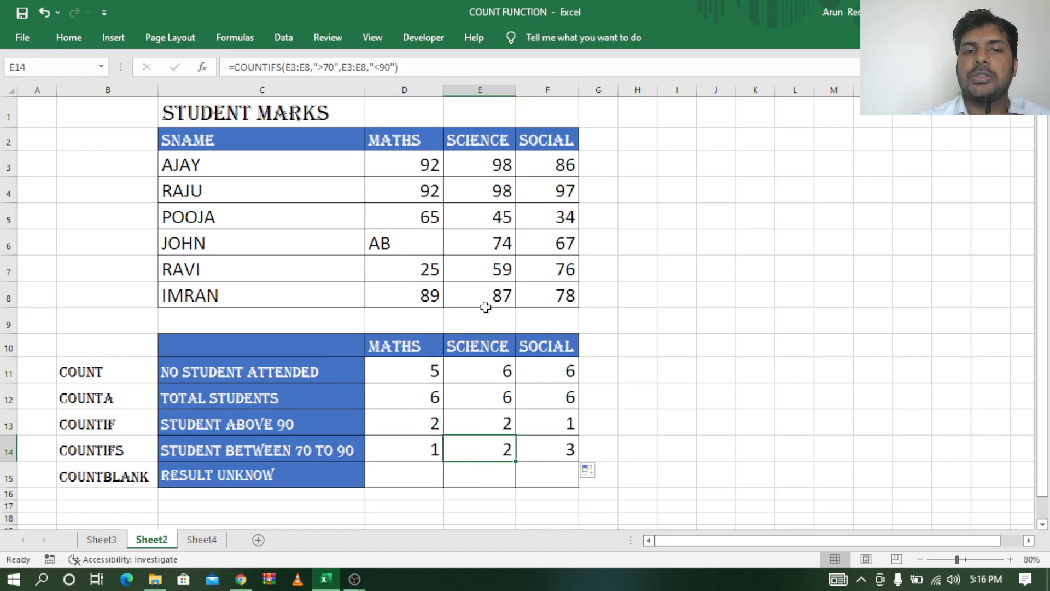
click(495, 245)
click(499, 297)
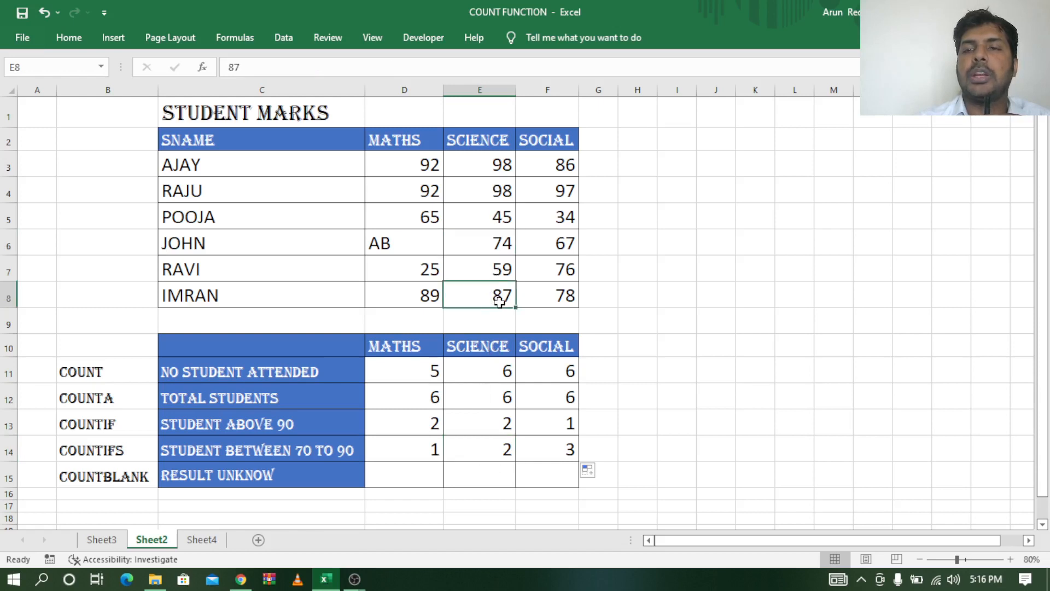
click(502, 244)
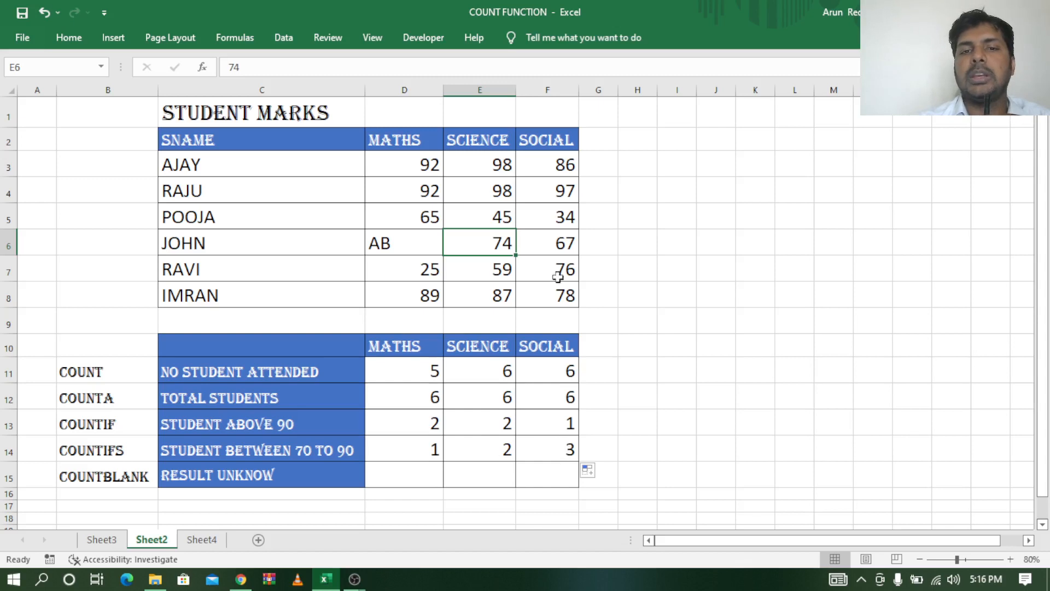
click(562, 295)
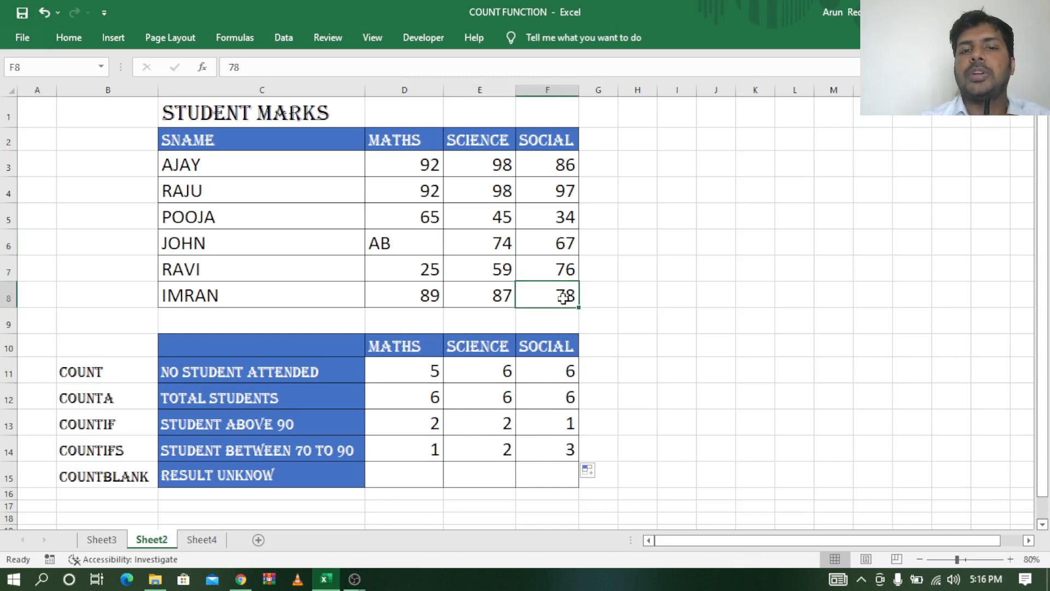
click(563, 271)
click(558, 159)
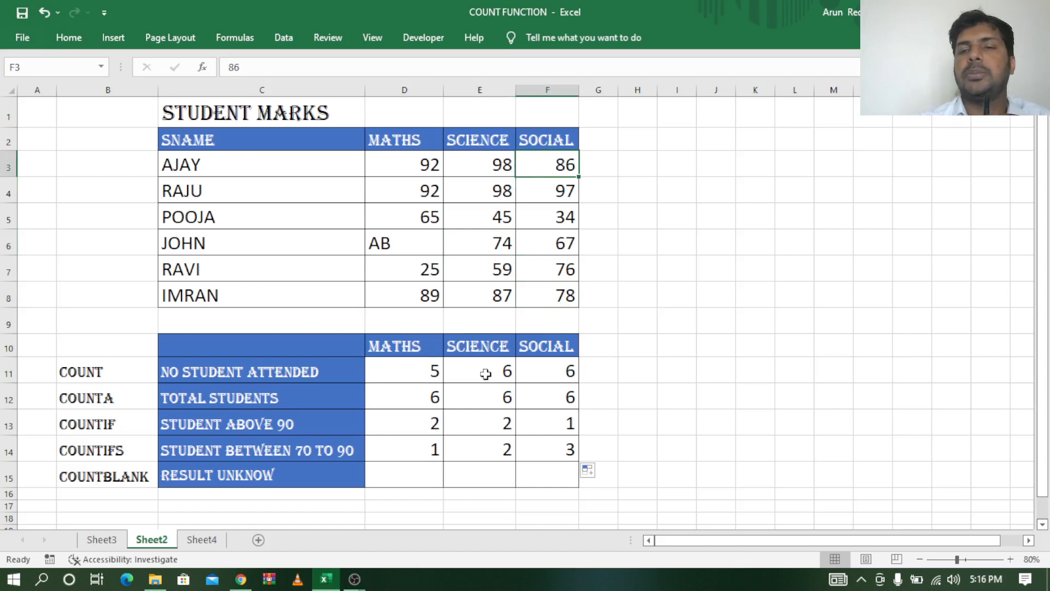
Step: Clear the Maths, Science and Social marks in D5:F5 to leave one student's results blank
click(408, 477)
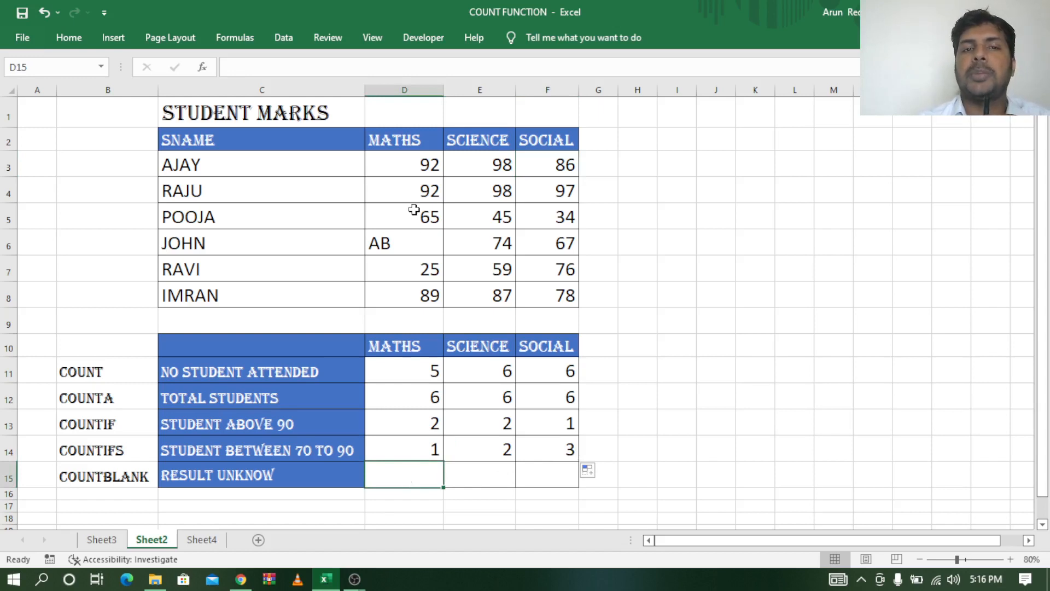
drag(414, 218, 559, 212)
key(Delete)
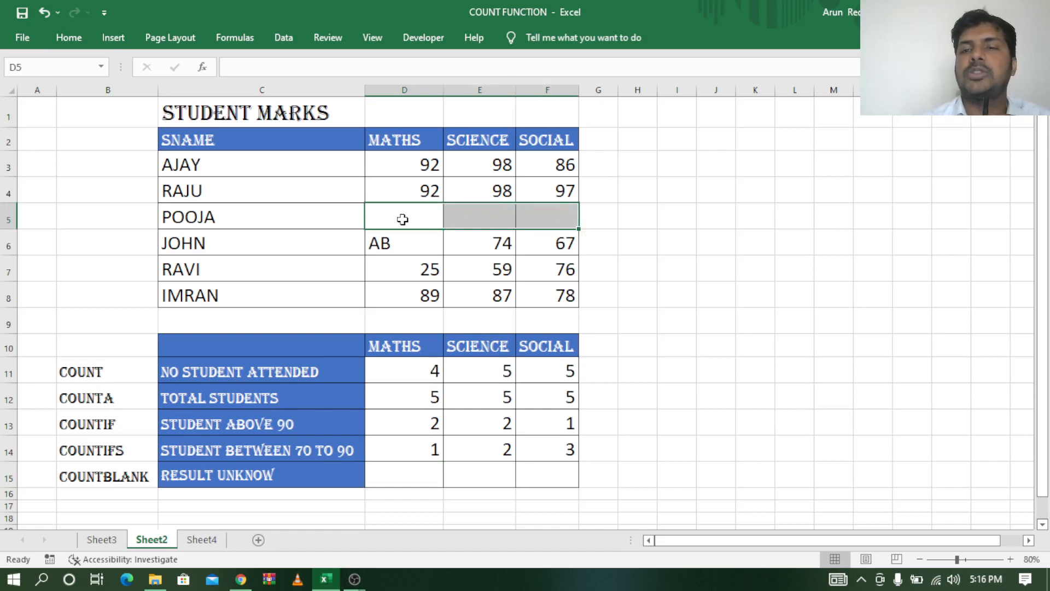
Step: Enter =COUNTBLANK(D3:D8) in D15 to count the unknown results in Maths
click(396, 479)
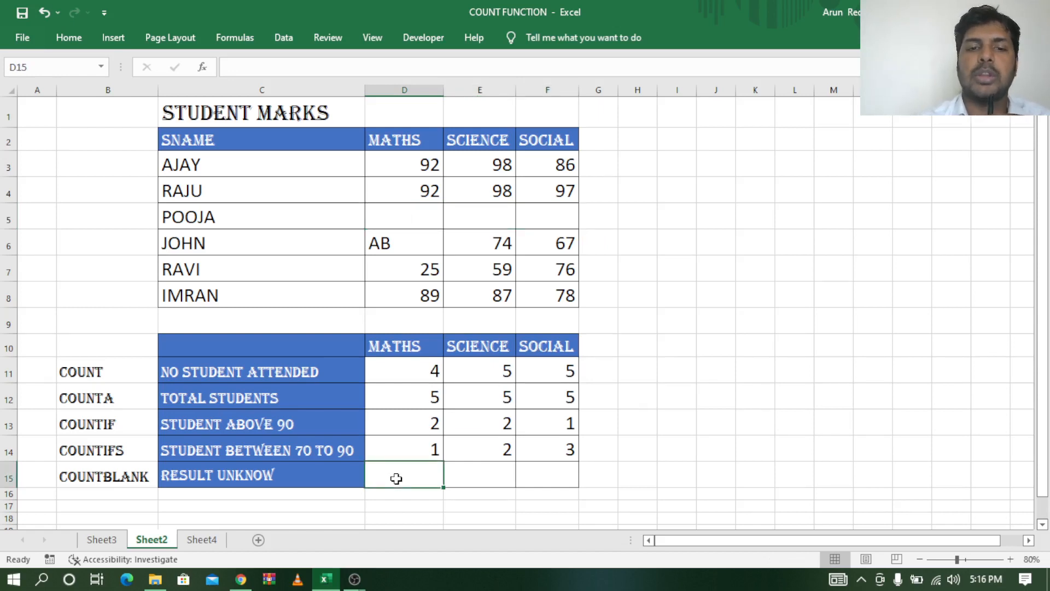
text(=cou)
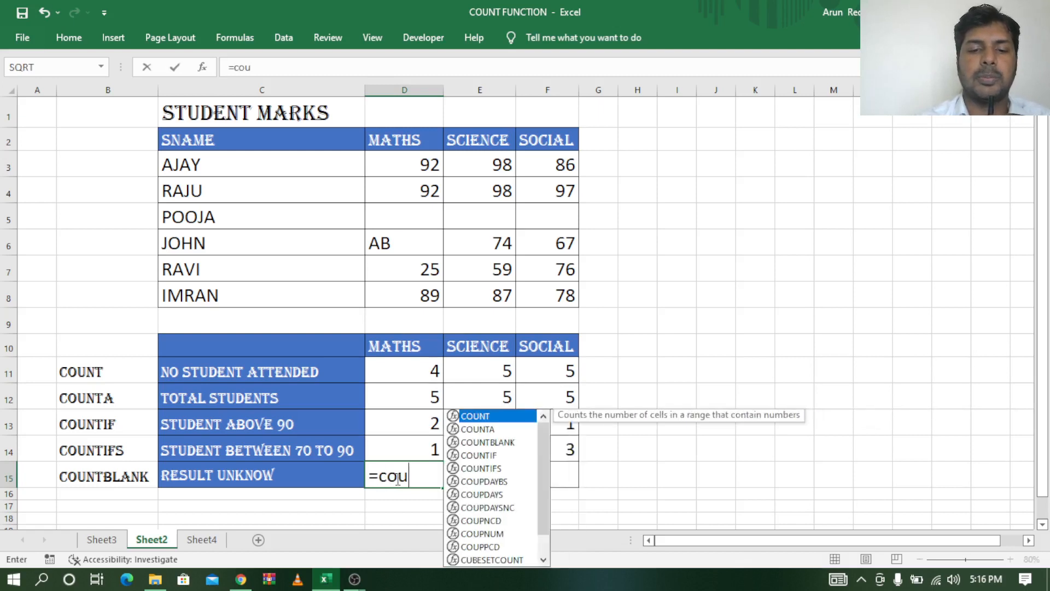
text(ntbl)
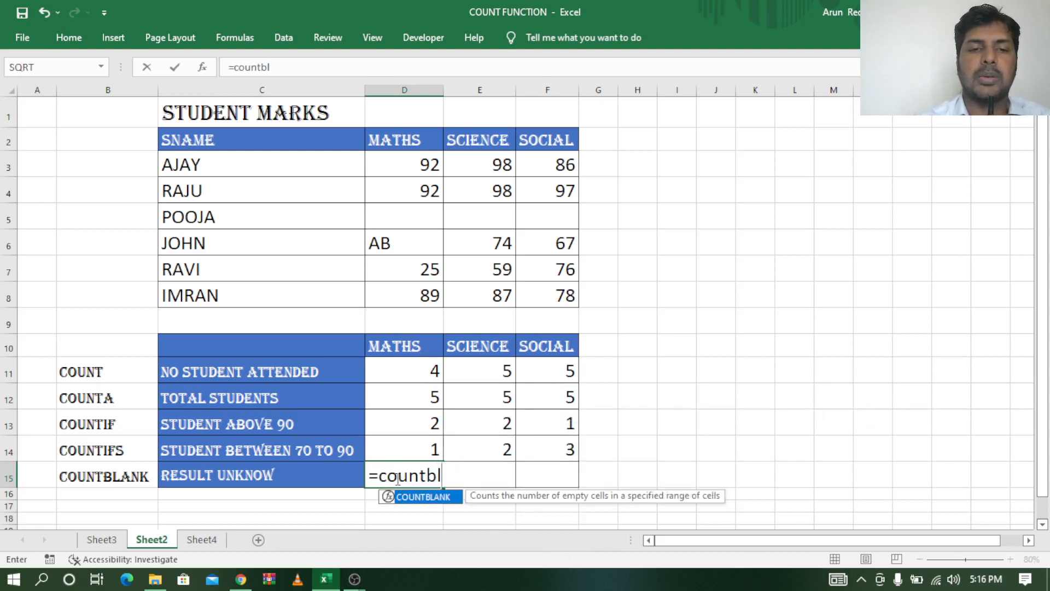
key(Tab)
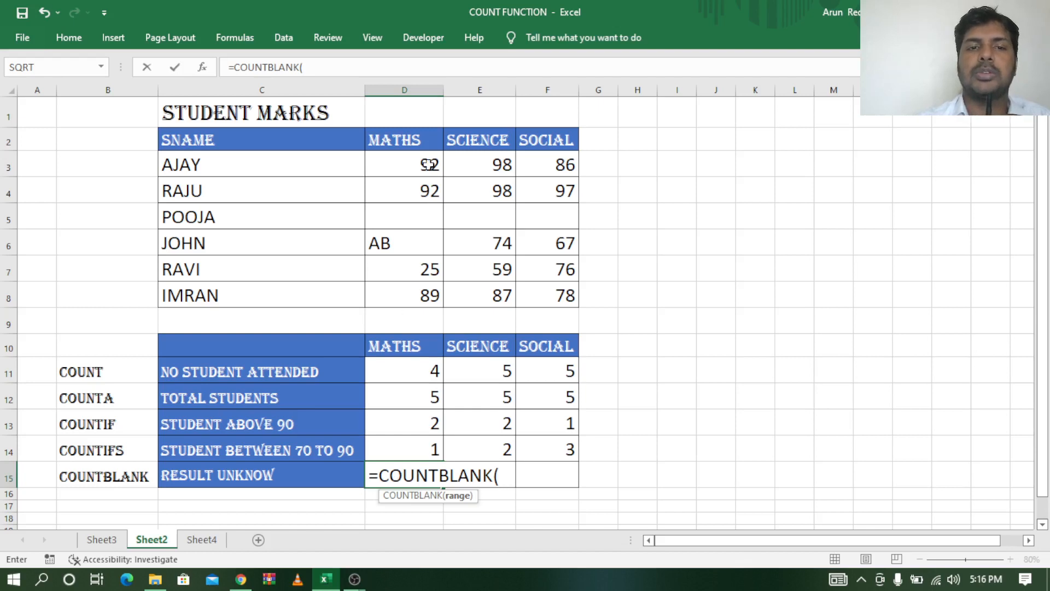
drag(428, 164, 423, 287)
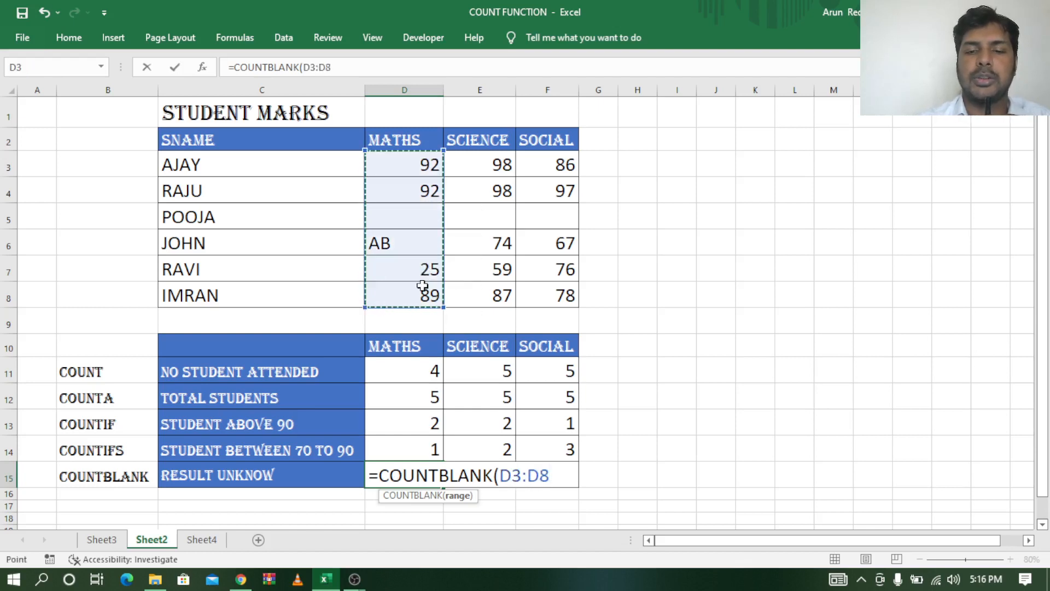
text())
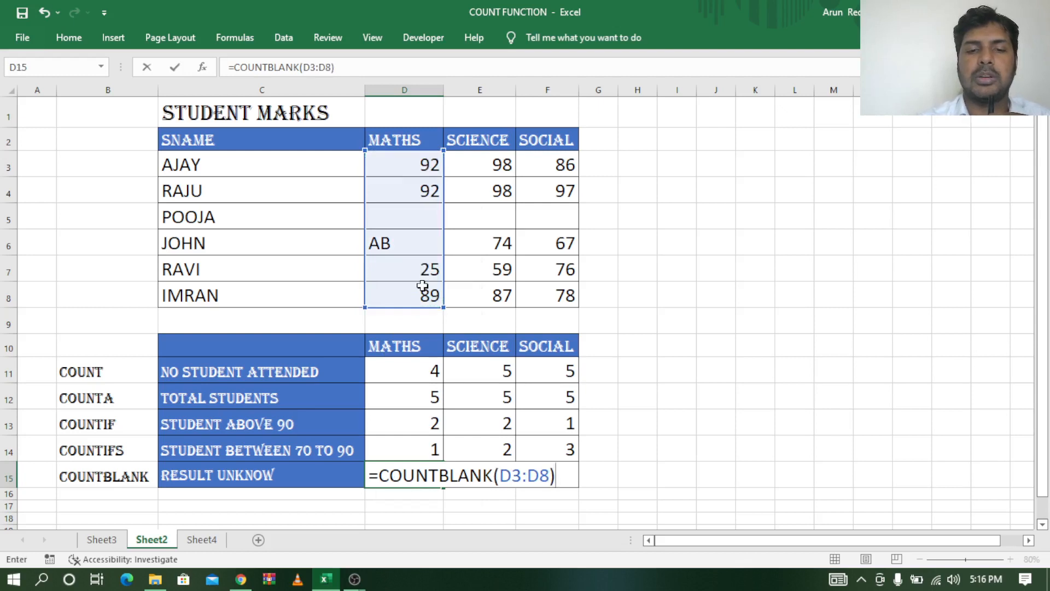
key(Return)
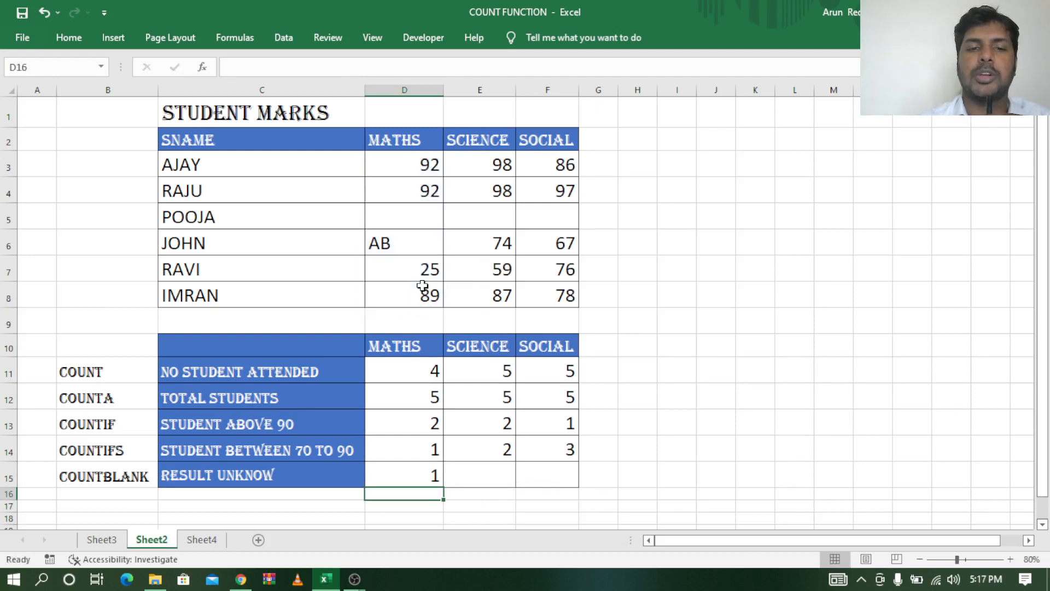
Step: Fill the COUNTBLANK formula from D15 across to E15:F15 and check the counts against the empty cells in row 5
click(422, 477)
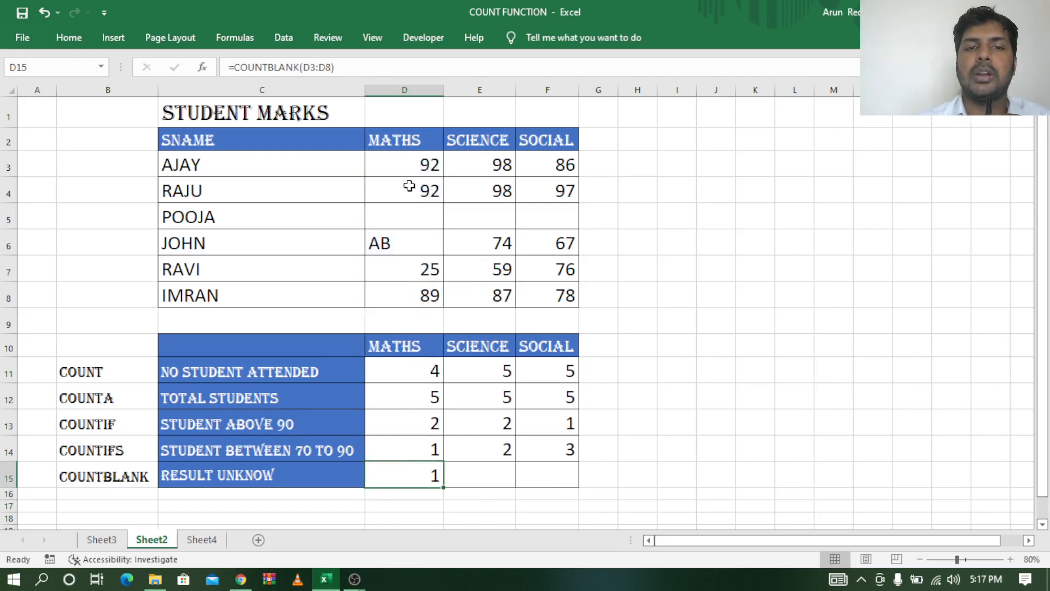
click(412, 214)
click(431, 474)
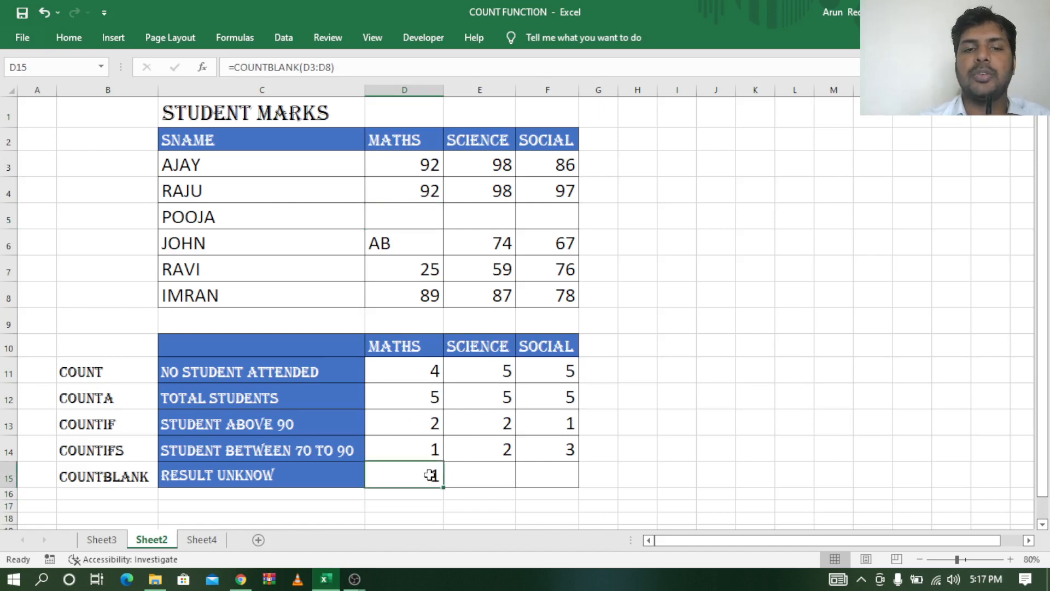
drag(444, 490, 574, 488)
click(409, 474)
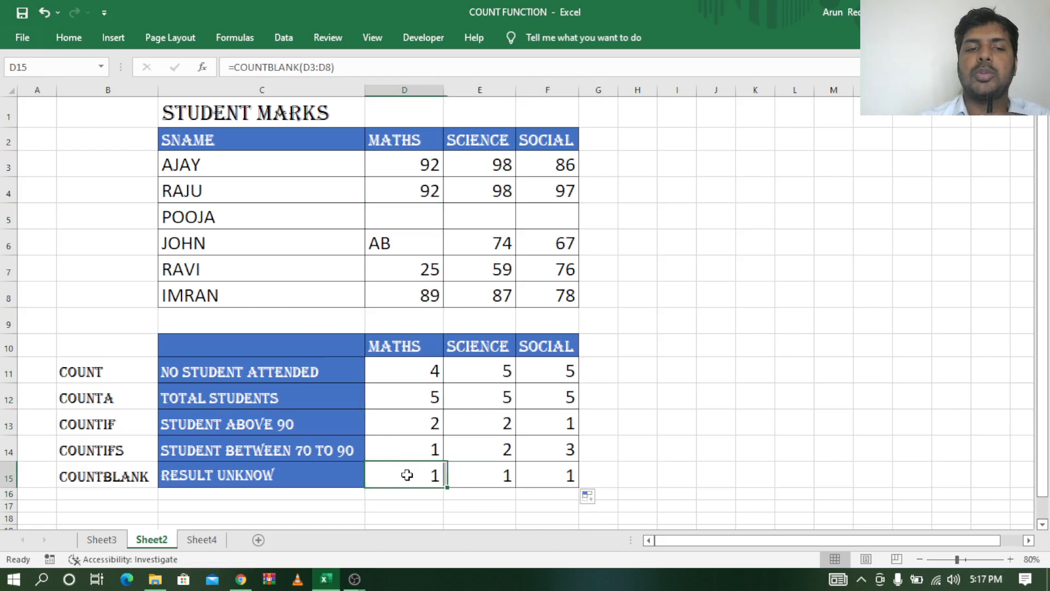
click(392, 218)
click(475, 224)
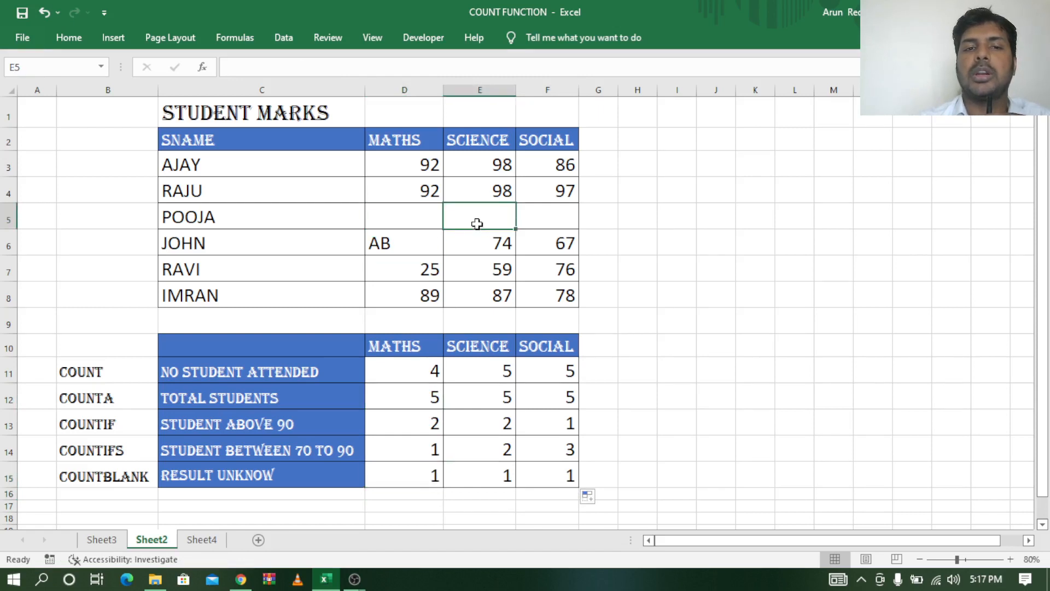
click(548, 218)
Step: Clear the Social mark in F4 to test the COUNTBLANK formula in F15, undo the deletion, and recheck the formula against blank cells D5:F5
click(563, 190)
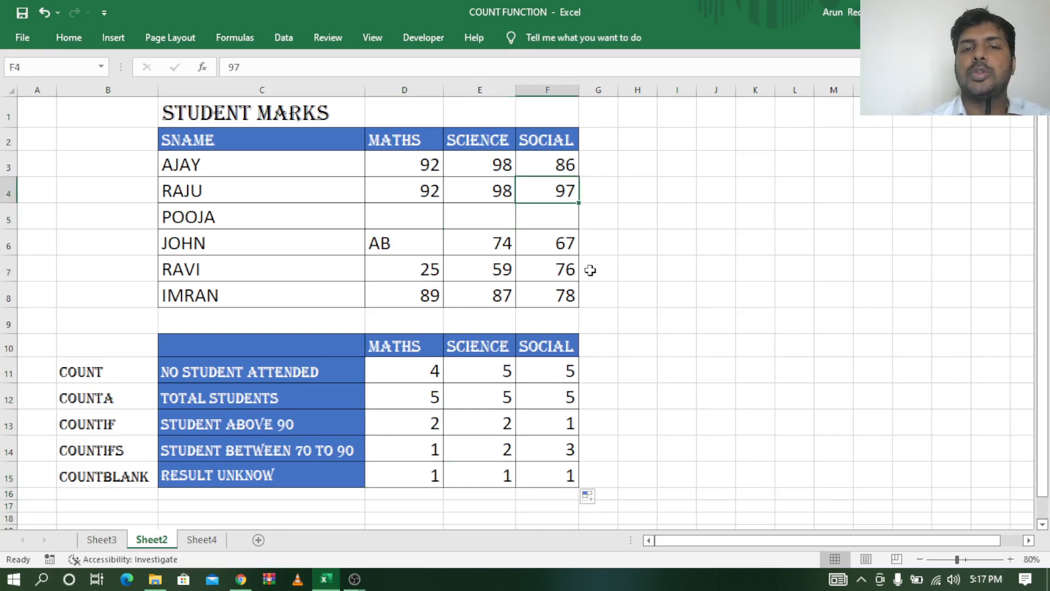
key(Delete)
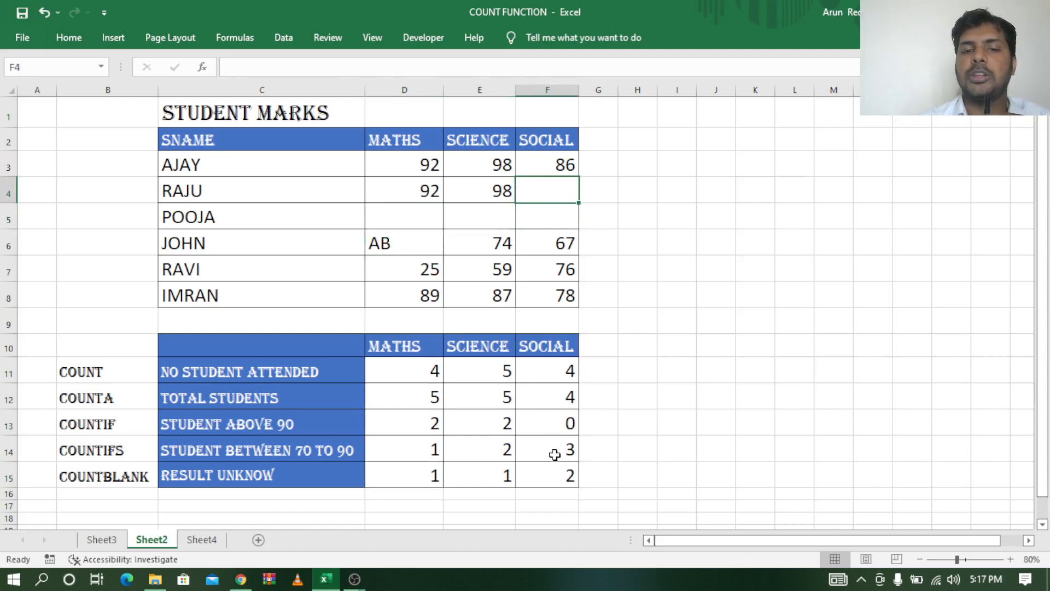
click(559, 474)
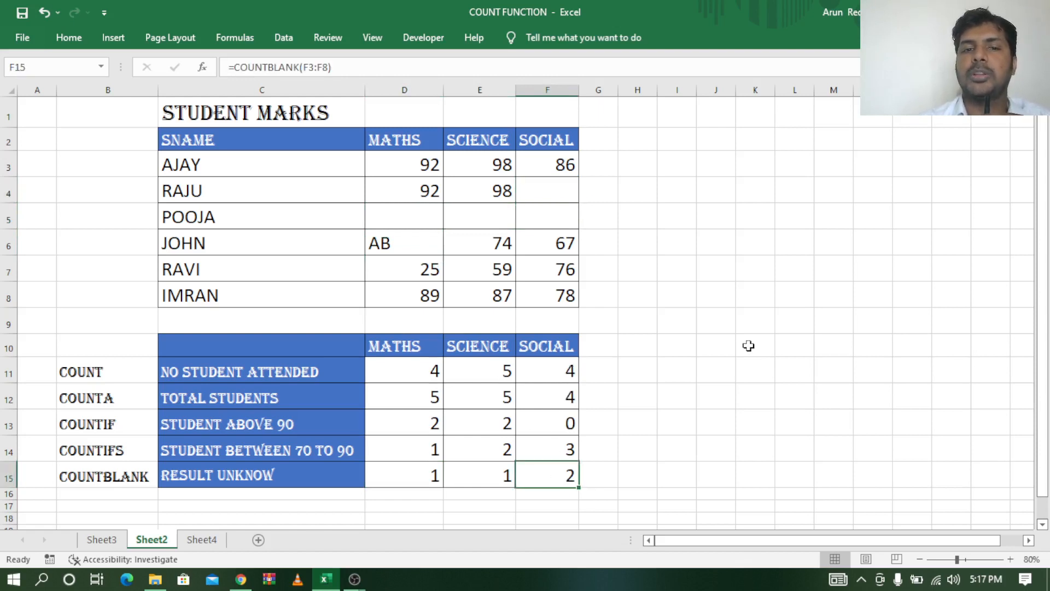
key(ctrl+z)
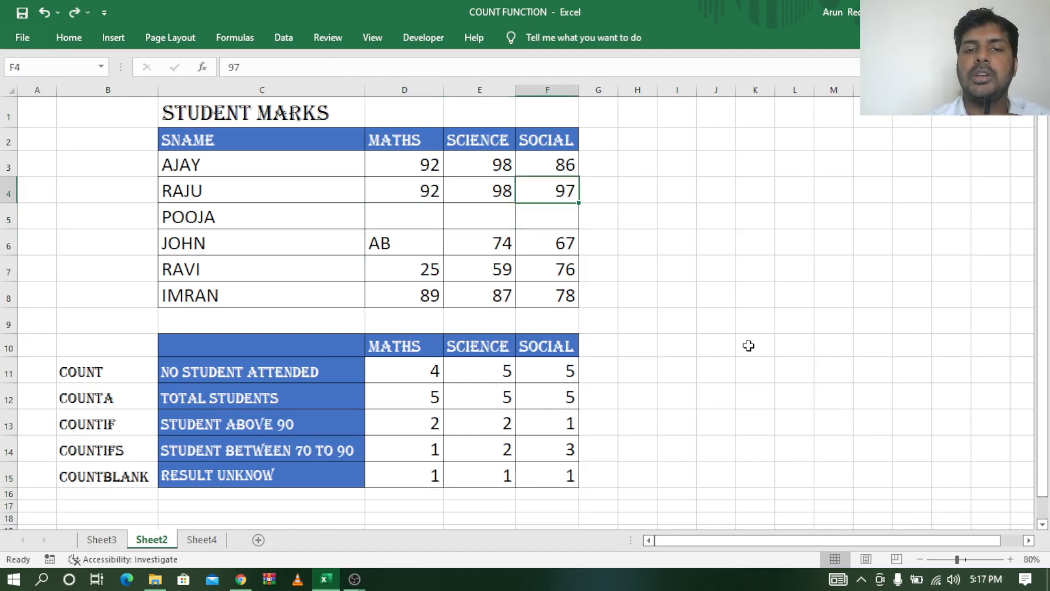
click(545, 472)
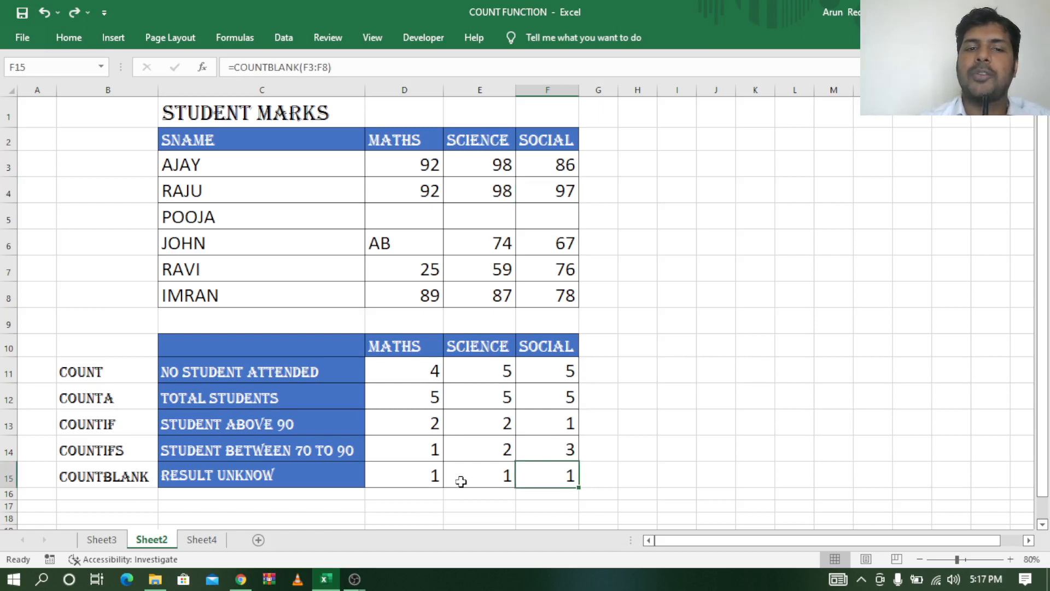
drag(399, 211, 541, 217)
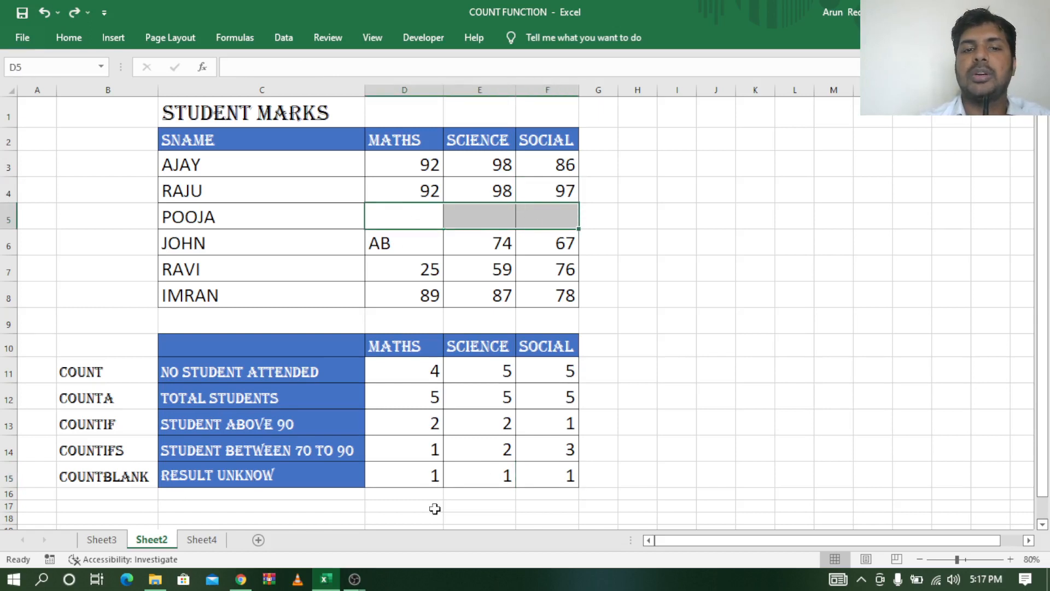